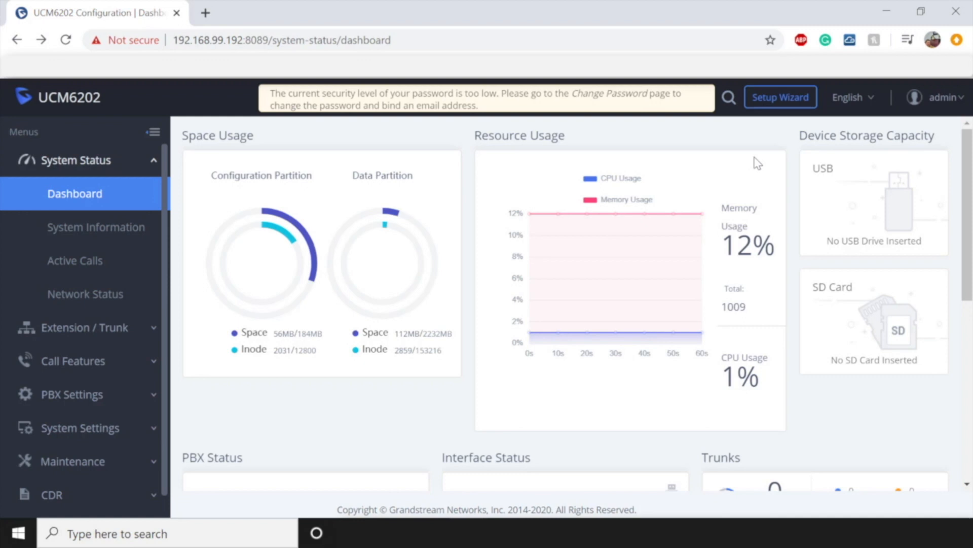
- Launch the Setup Wizard from the dashboard's top bar
{"action": "left_click", "coordinate": [776, 106]}
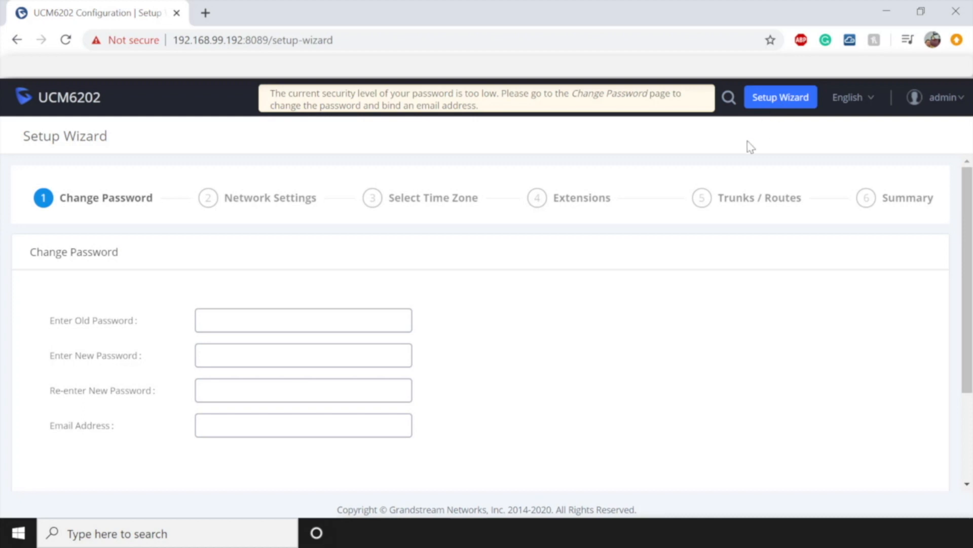
- Enter the current admin password and a new password, confirming it
{"action": "left_click", "coordinate": [316, 311]}
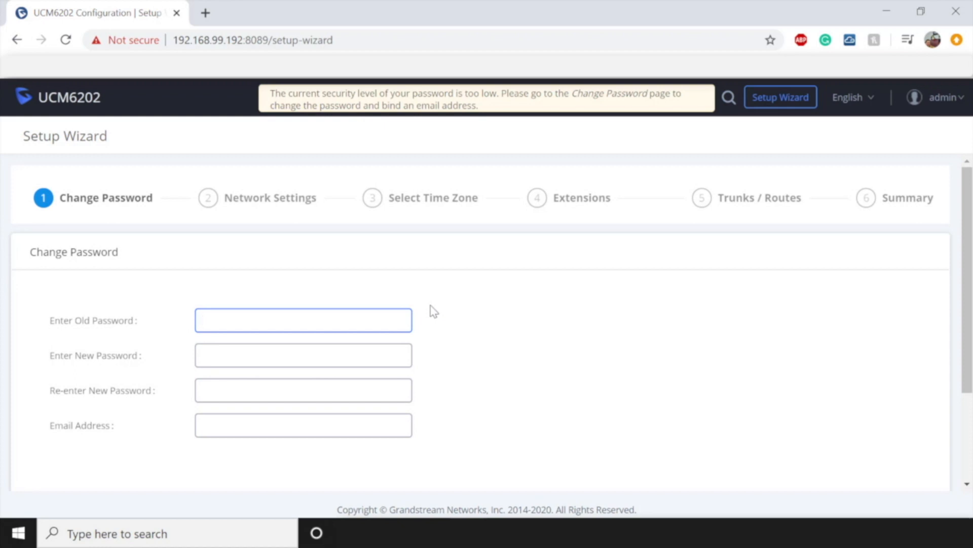
{"action": "type", "text": "admin"}
{"action": "left_click", "coordinate": [339, 355]}
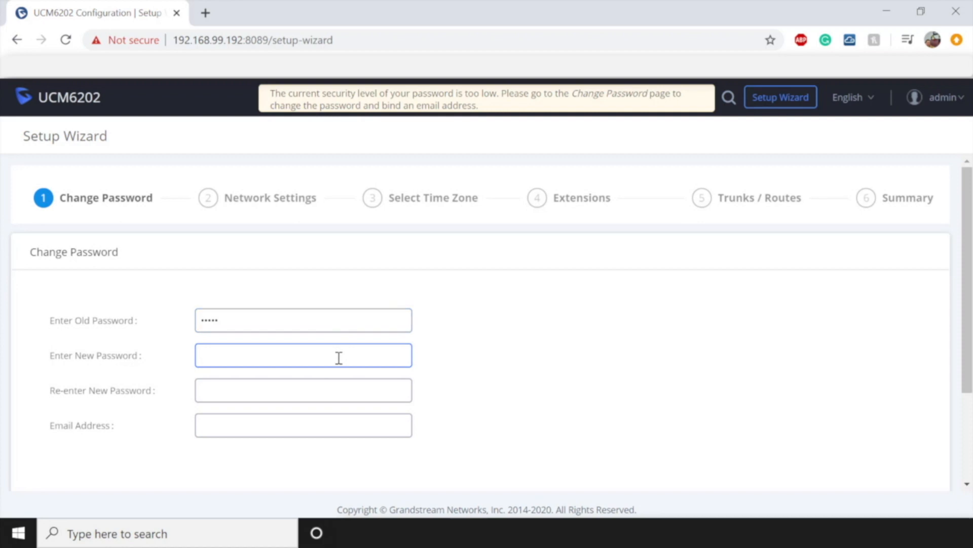
{"action": "type", "text": "********"}
{"action": "left_click", "coordinate": [336, 387]}
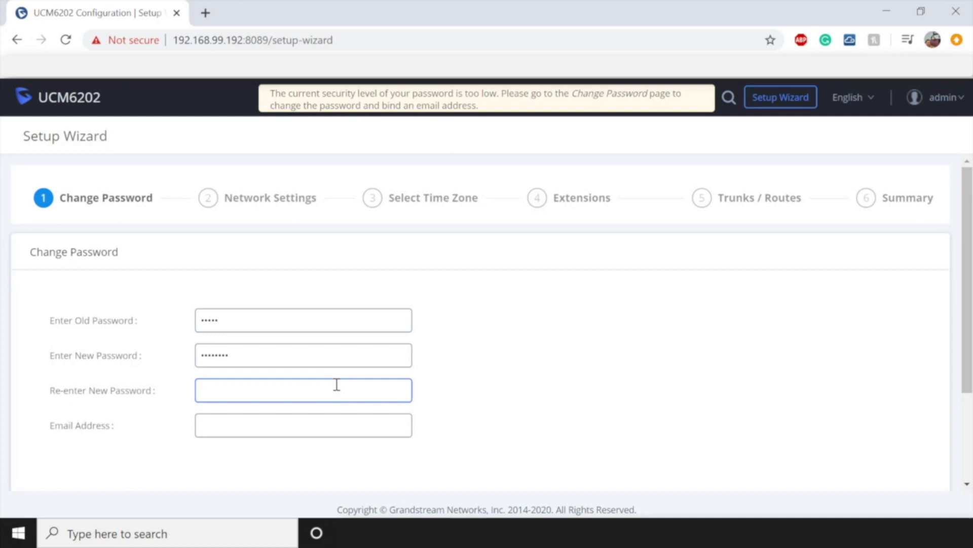
{"action": "type", "text": "••••••••"}
- Fill in the administrator e-mail address and continue to Network Settings
{"action": "left_click", "coordinate": [267, 430]}
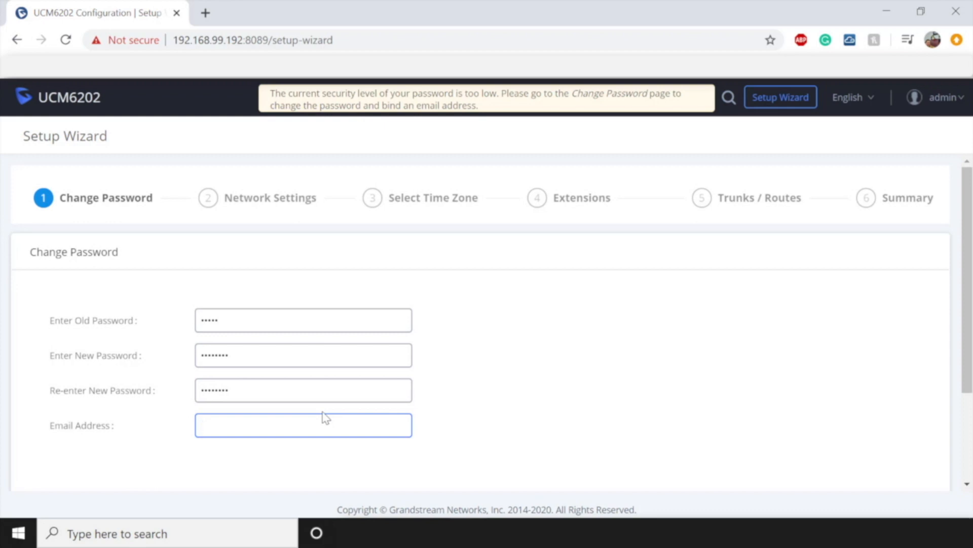
{"action": "type", "text": "[blurred]"}
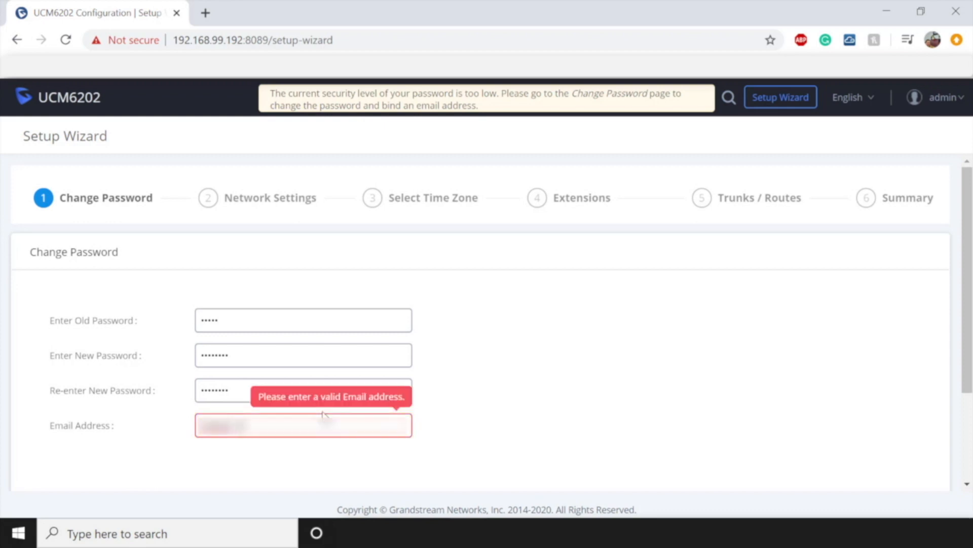
{"action": "type", "text": "[blurred]"}
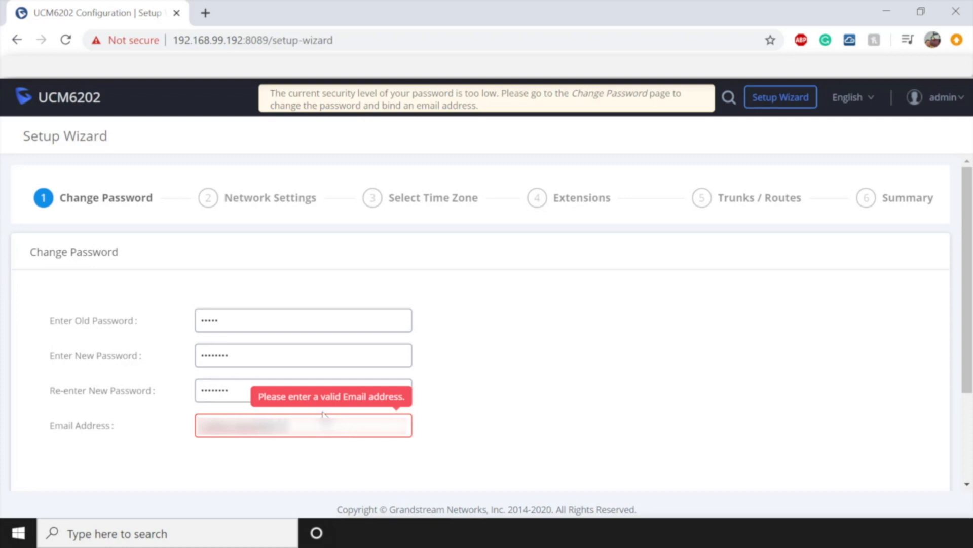
{"action": "type", "text": "[blurred][blurred]"}
{"action": "scroll", "coordinate": [488, 406], "scroll_direction": "down", "scroll_amount": 3}
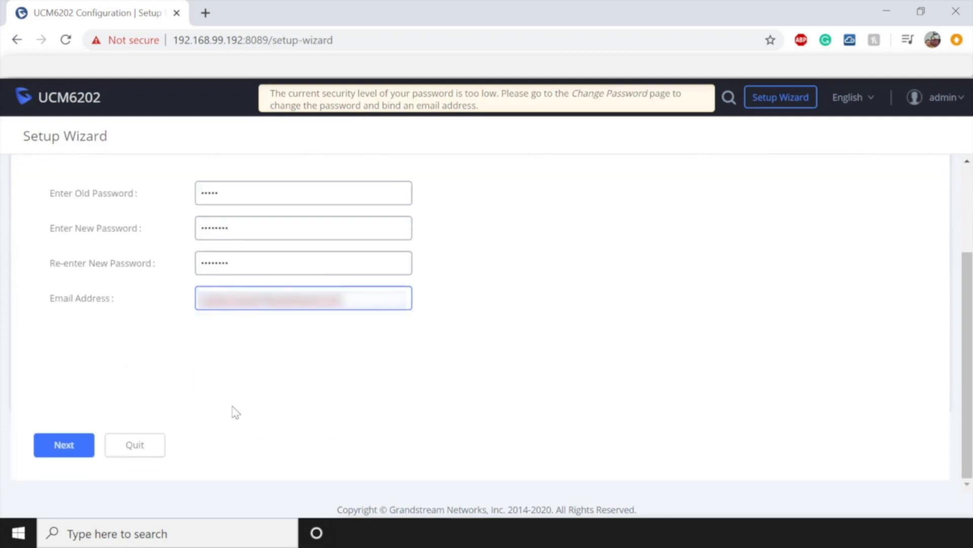
{"action": "left_click", "coordinate": [70, 447]}
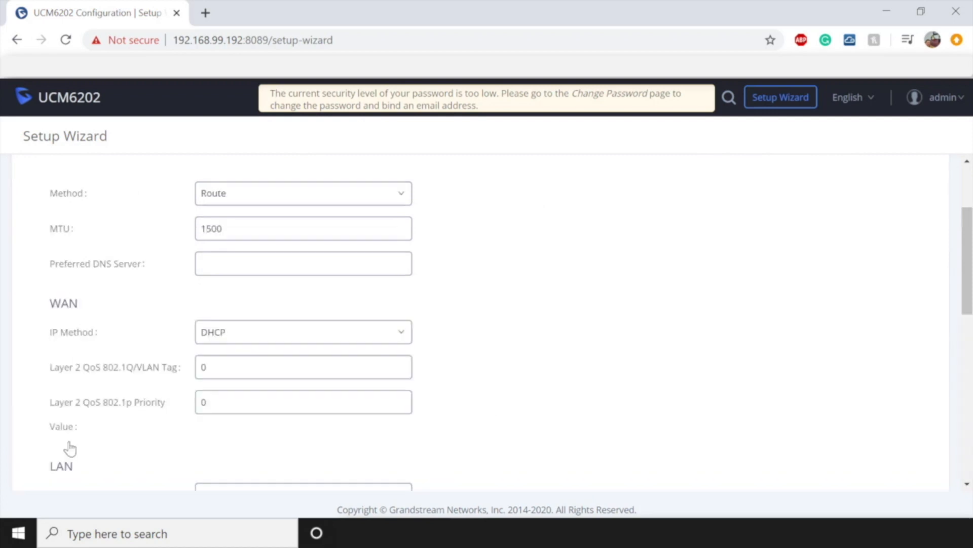
- Try the Switch and Route network methods and inspect the LAN IP address
{"action": "scroll", "coordinate": [73, 444], "scroll_direction": "up", "scroll_amount": 3}
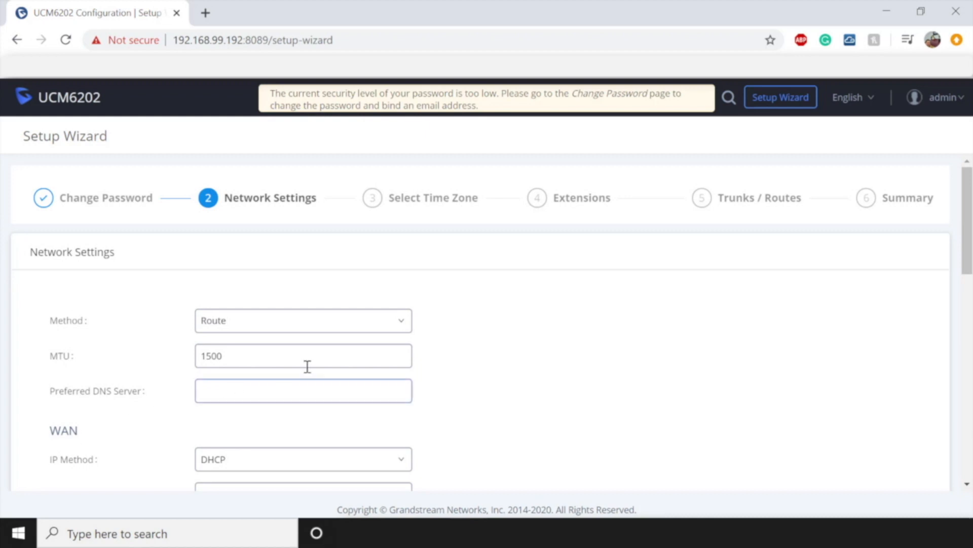
{"action": "left_click", "coordinate": [344, 329]}
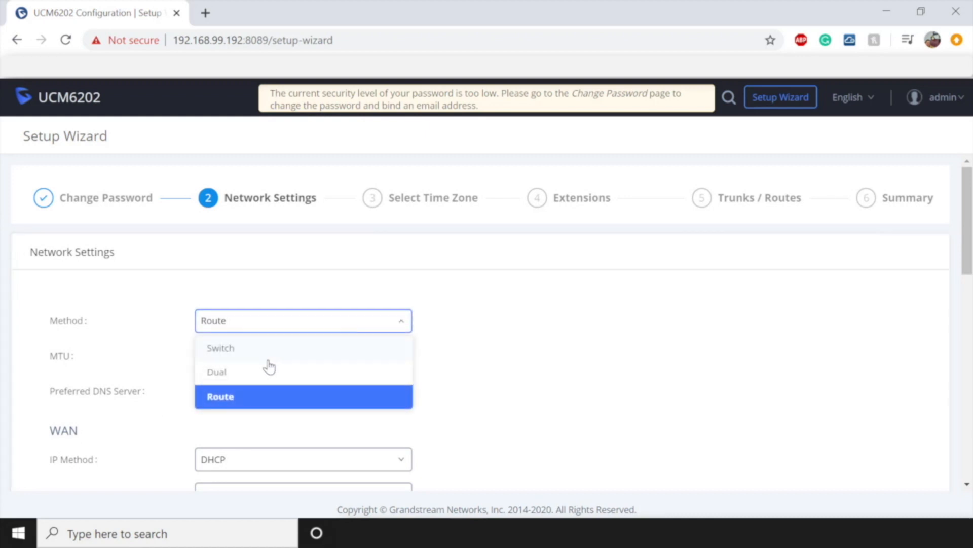
{"action": "left_click", "coordinate": [239, 349]}
{"action": "scroll", "coordinate": [454, 352], "scroll_direction": "down", "scroll_amount": 4}
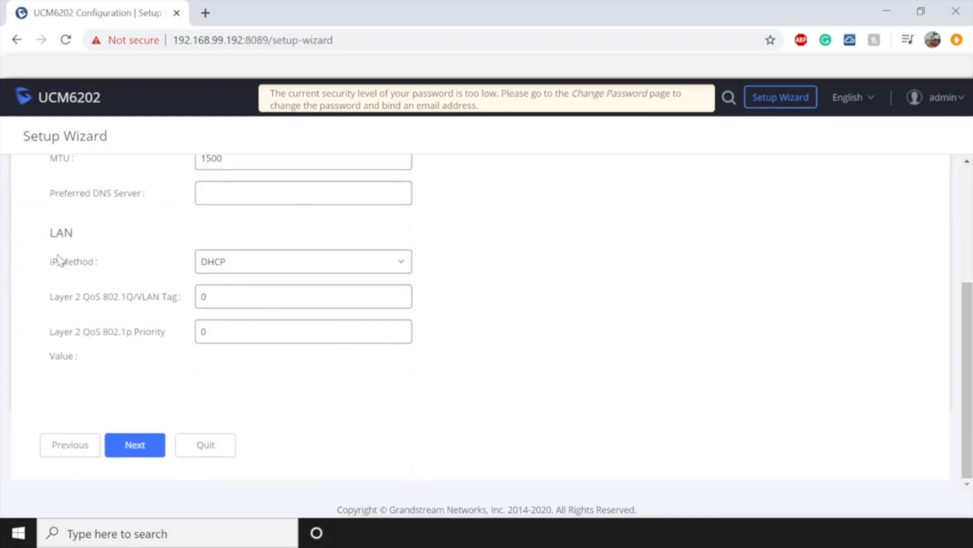
{"action": "scroll", "coordinate": [156, 259], "scroll_direction": "up", "scroll_amount": 3}
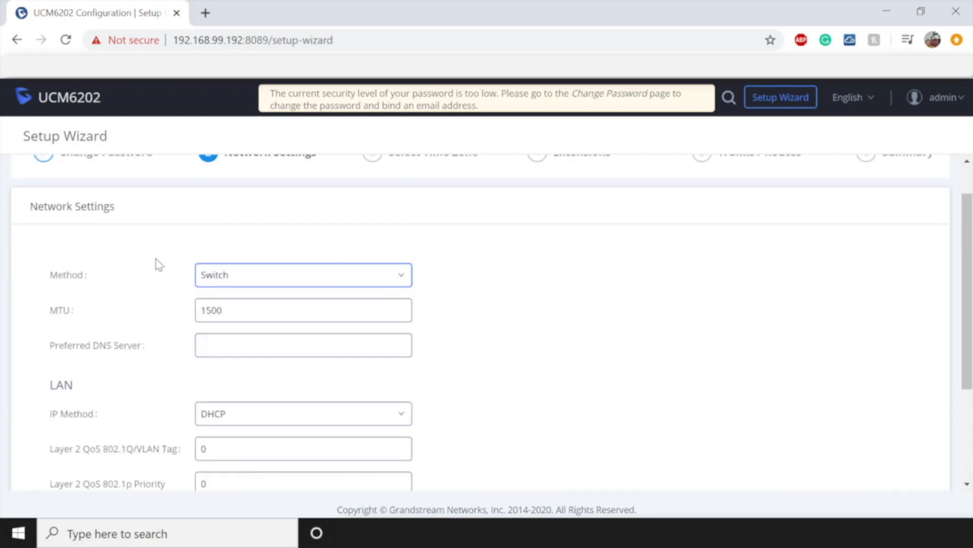
{"action": "left_click", "coordinate": [250, 276]}
{"action": "left_click", "coordinate": [222, 356]}
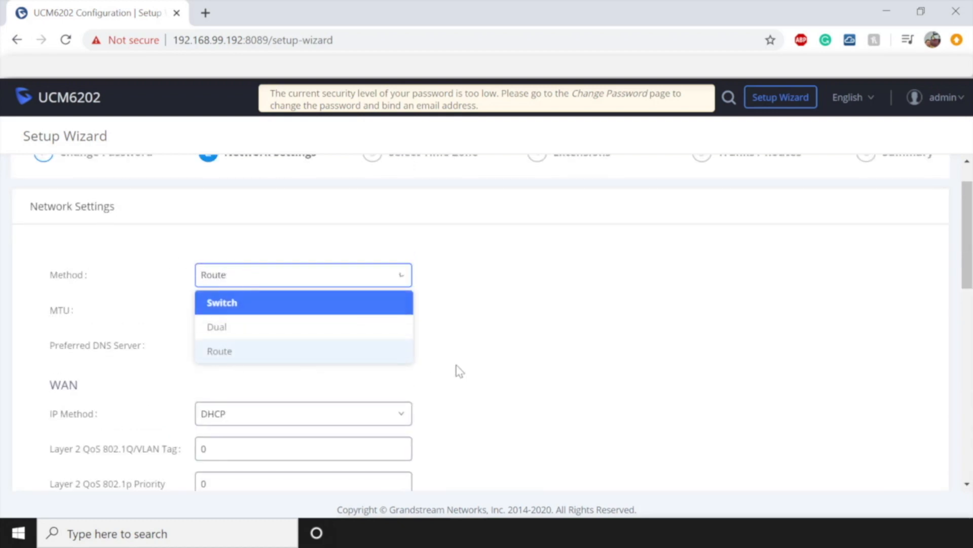
{"action": "scroll", "coordinate": [485, 372], "scroll_direction": "down", "scroll_amount": 1}
{"action": "scroll", "coordinate": [486, 372], "scroll_direction": "down", "scroll_amount": 5}
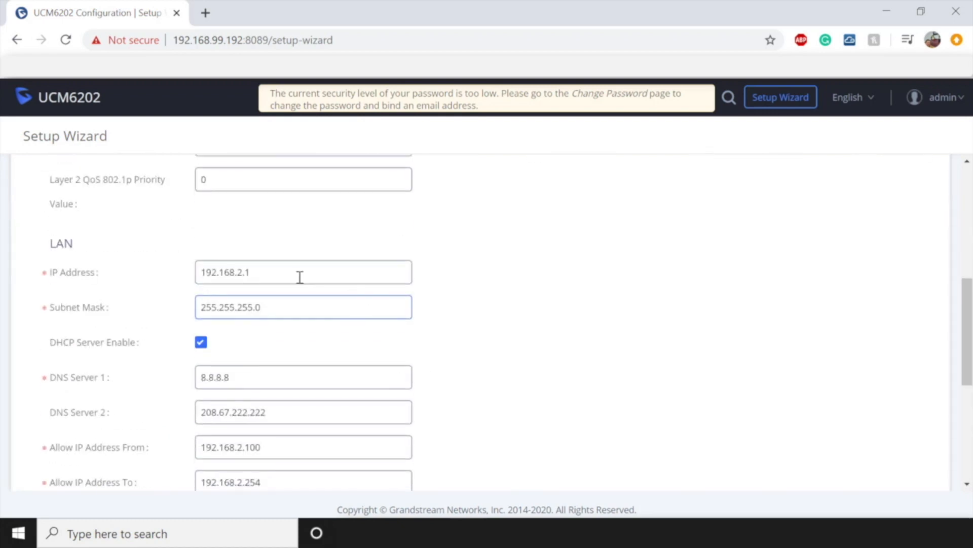
{"action": "left_click_drag", "start_coordinate": [285, 272], "coordinate": [224, 272]}
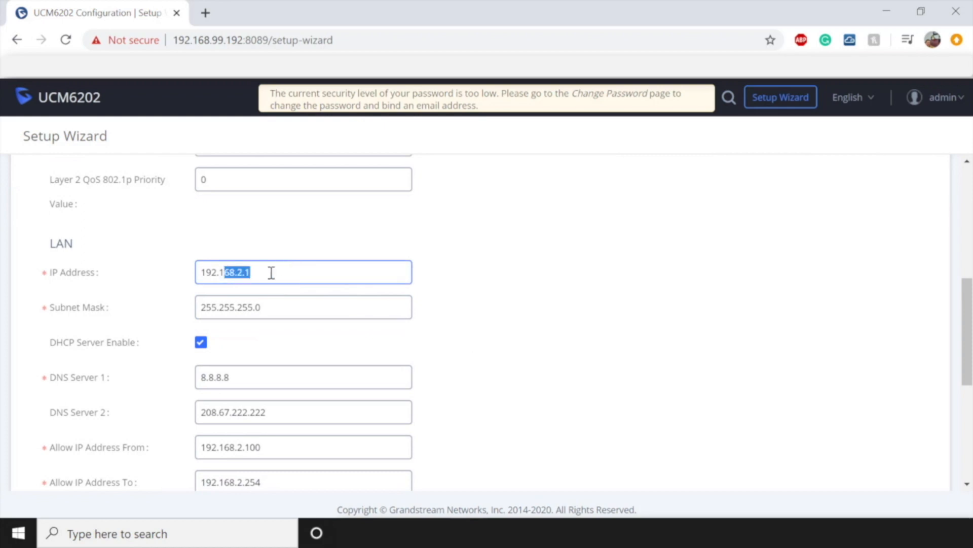
{"action": "left_click", "coordinate": [281, 274]}
- Settle on the Switch network method and proceed to the time zone step
{"action": "mouse_move", "coordinate": [174, 349]}
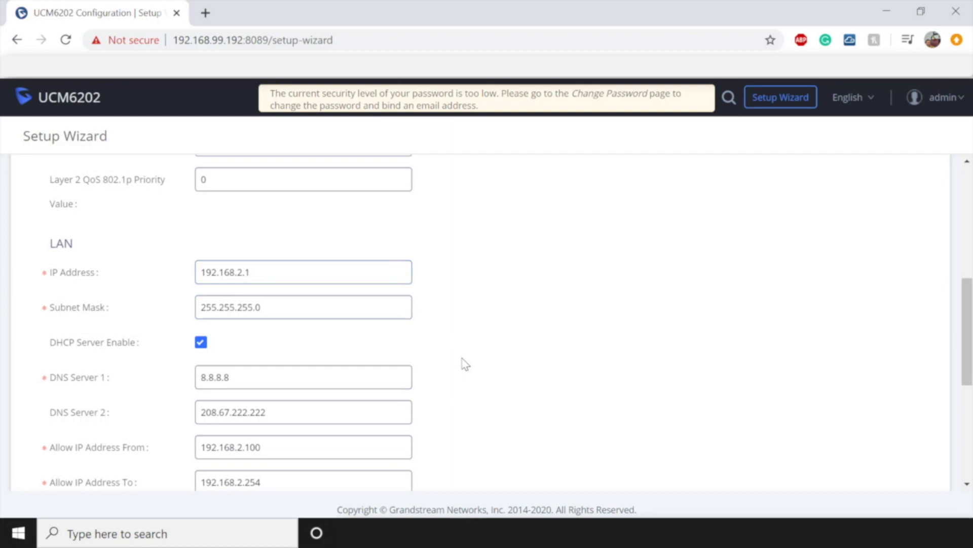
{"action": "scroll", "coordinate": [463, 365], "scroll_direction": "up", "scroll_amount": 5}
{"action": "left_click", "coordinate": [342, 330]}
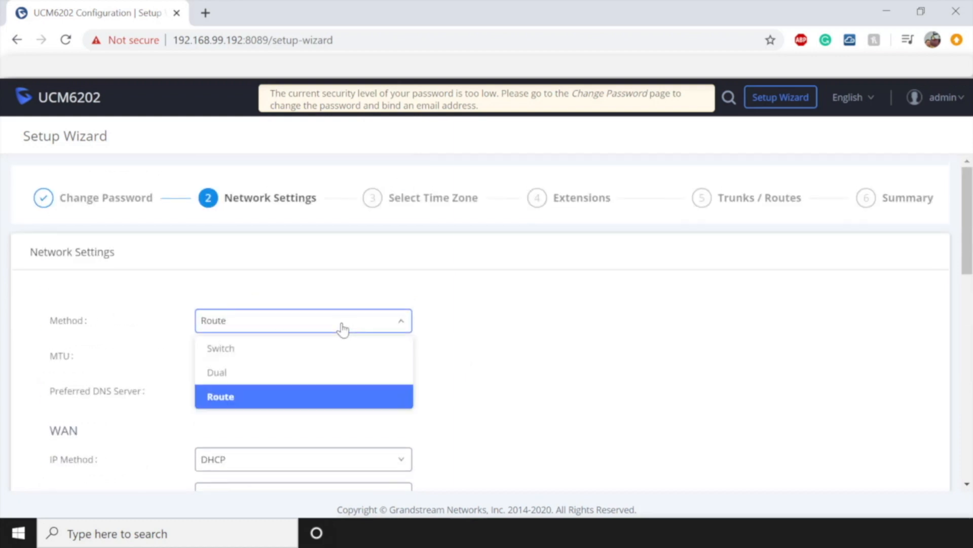
{"action": "left_click", "coordinate": [221, 338]}
{"action": "scroll", "coordinate": [653, 366], "scroll_direction": "down", "scroll_amount": 3}
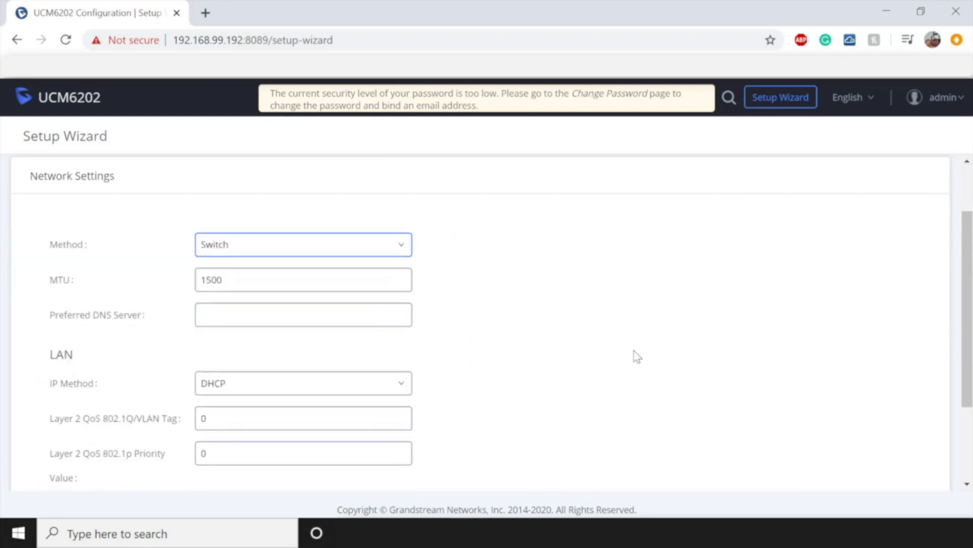
{"action": "scroll", "coordinate": [637, 356], "scroll_direction": "down", "scroll_amount": 1}
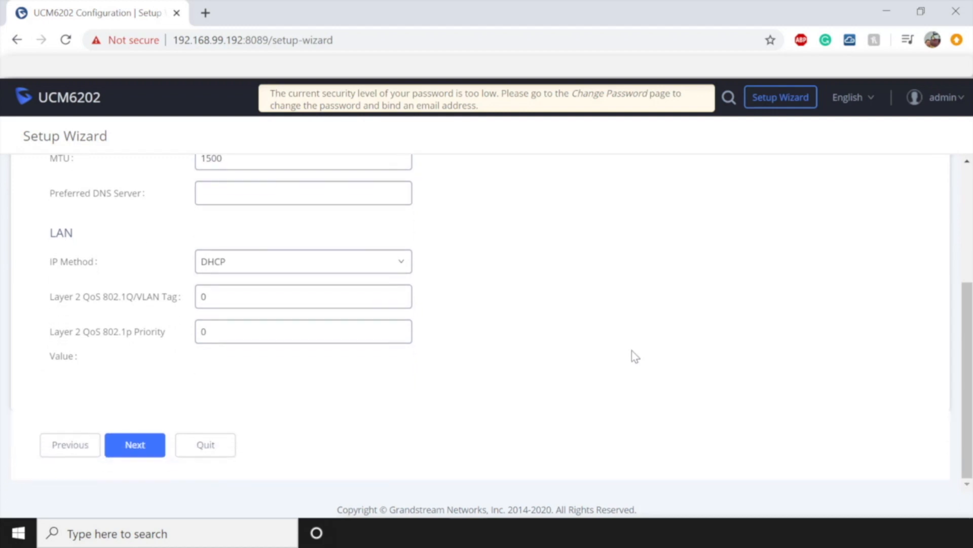
{"action": "left_click", "coordinate": [131, 446]}
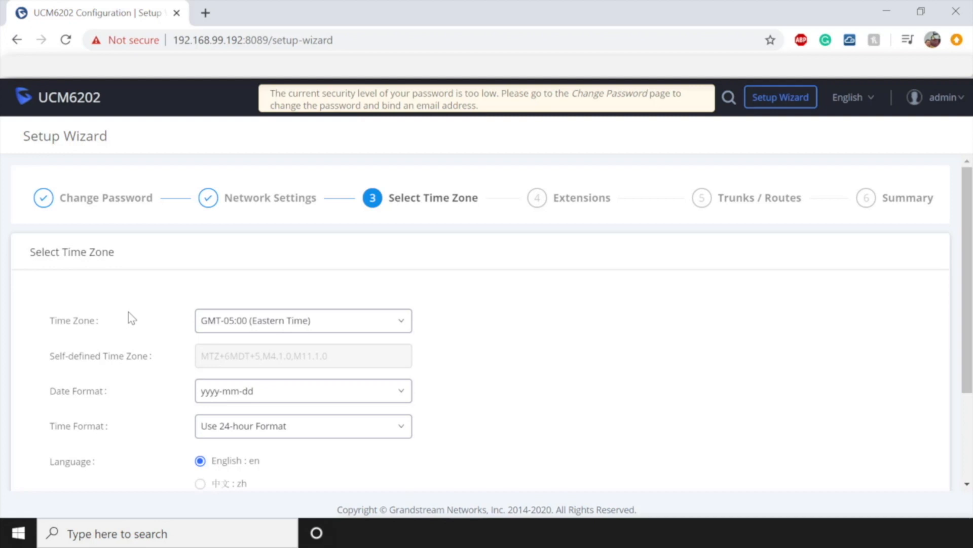
{"action": "scroll", "coordinate": [129, 325], "scroll_direction": "down", "scroll_amount": 3}
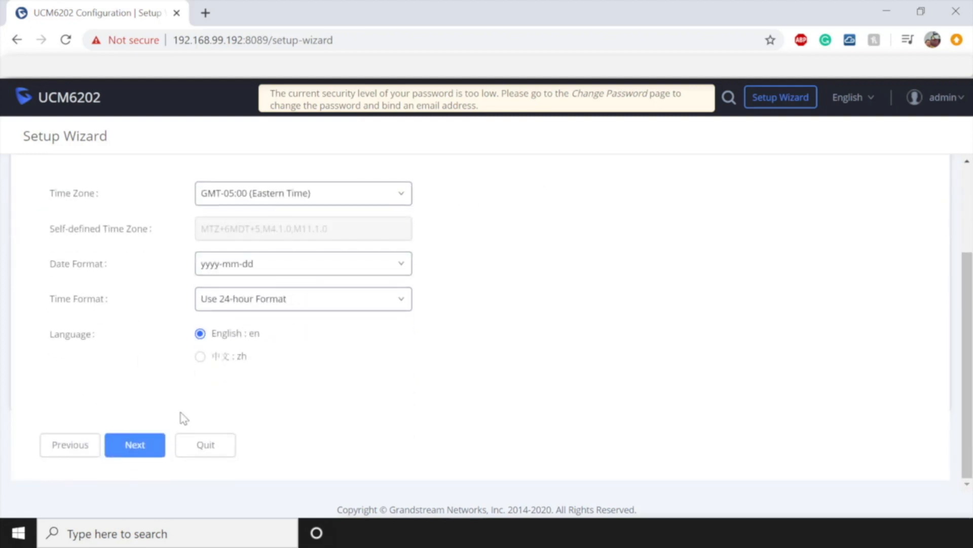
- Set time zone GMT-07:00 Mountain Time (Arizona) with 24-hour format, then continue
{"action": "left_click", "coordinate": [136, 444]}
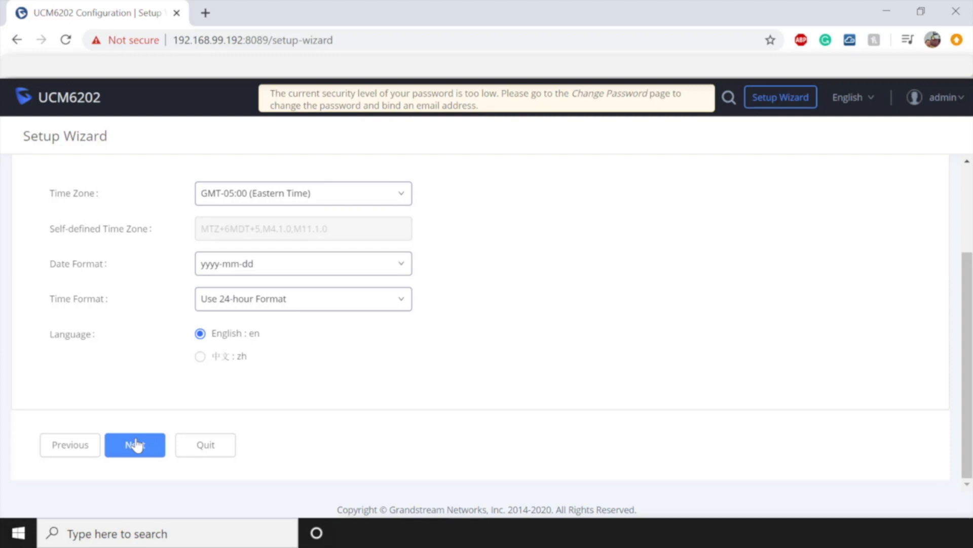
{"action": "left_click", "coordinate": [290, 195]}
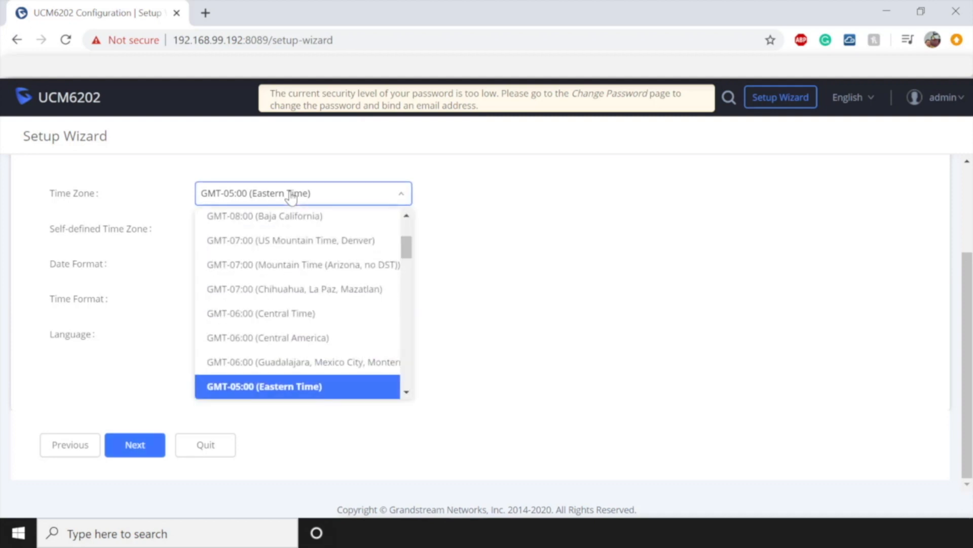
{"action": "left_click", "coordinate": [272, 265]}
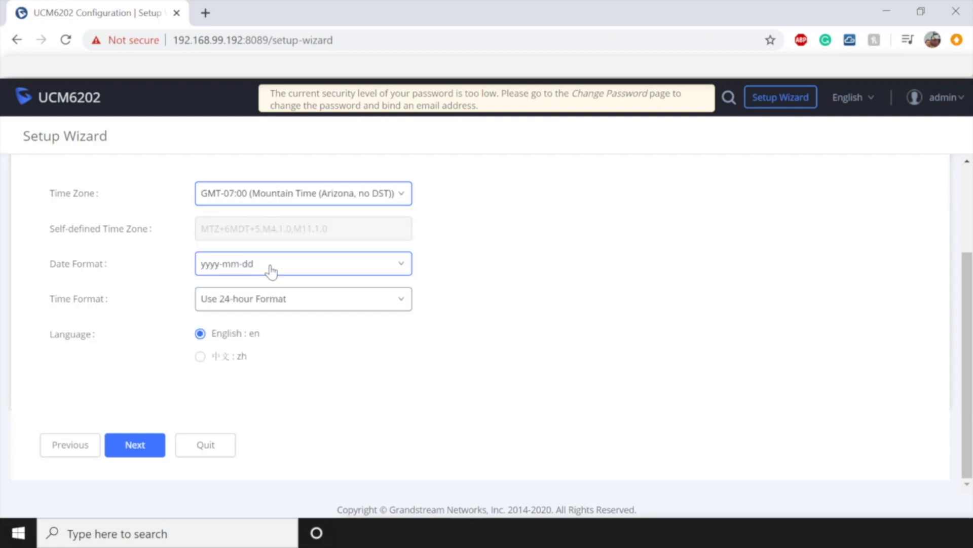
{"action": "left_click", "coordinate": [368, 308]}
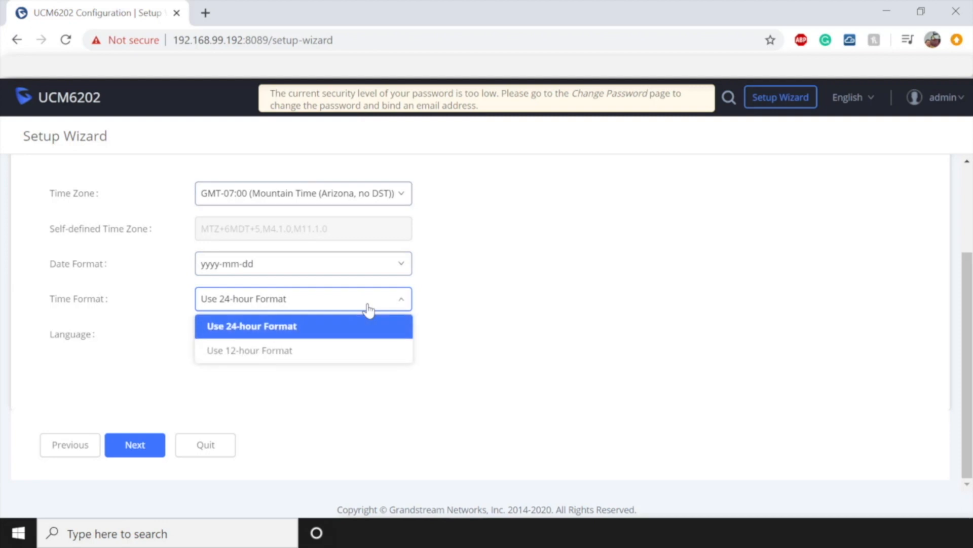
{"action": "left_click", "coordinate": [295, 326]}
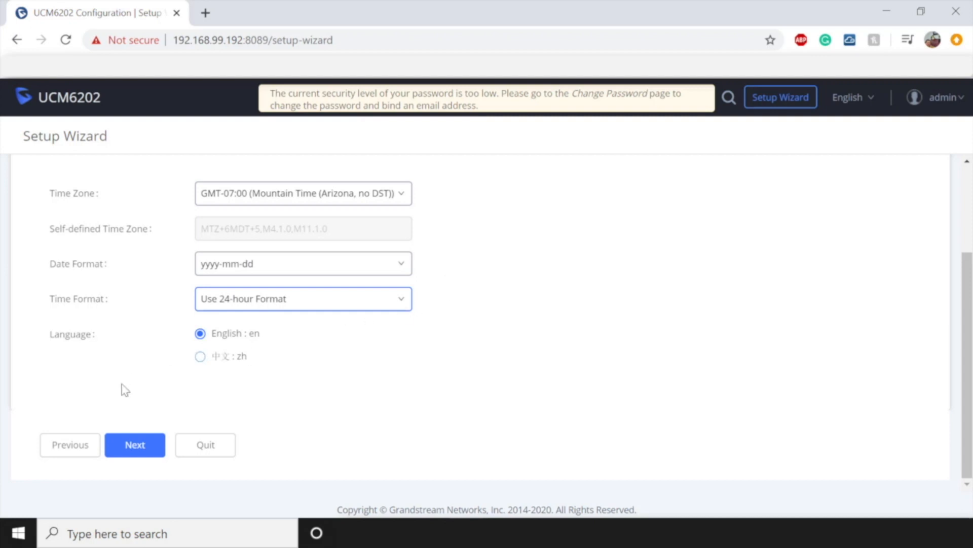
{"action": "left_click", "coordinate": [134, 445]}
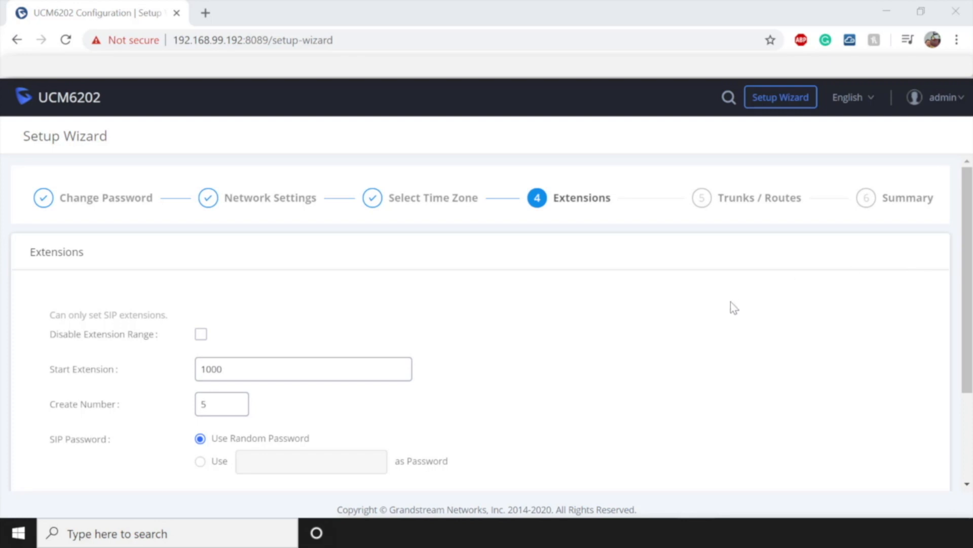
- Disable the extension range and create 10 extensions starting at 2000
{"action": "left_click", "coordinate": [305, 363]}
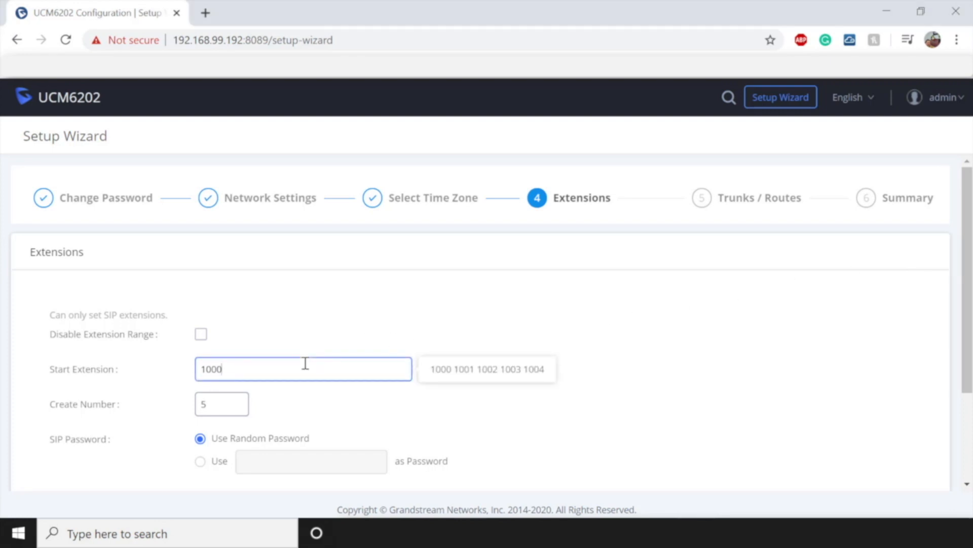
{"action": "key", "text": "BackSpace"}
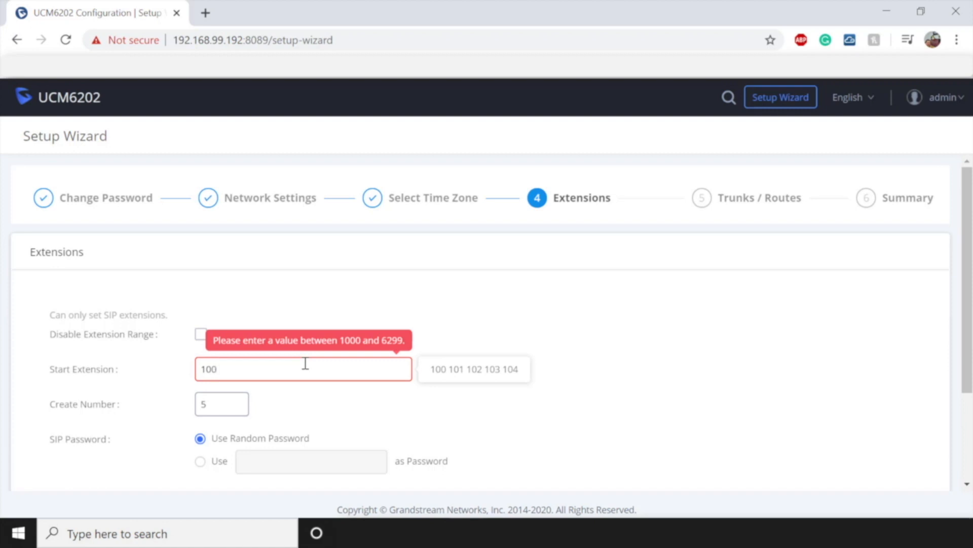
{"action": "left_click", "coordinate": [200, 335]}
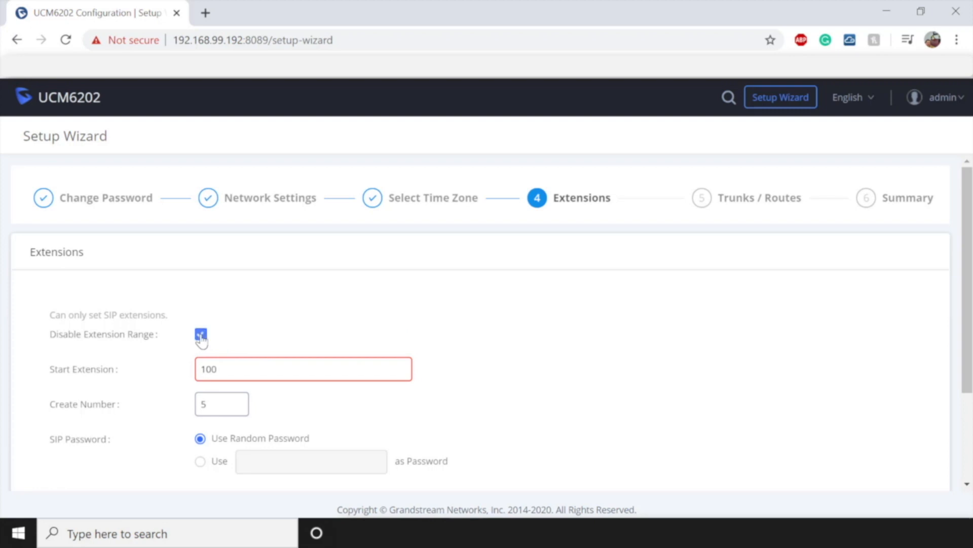
{"action": "left_click", "coordinate": [256, 359]}
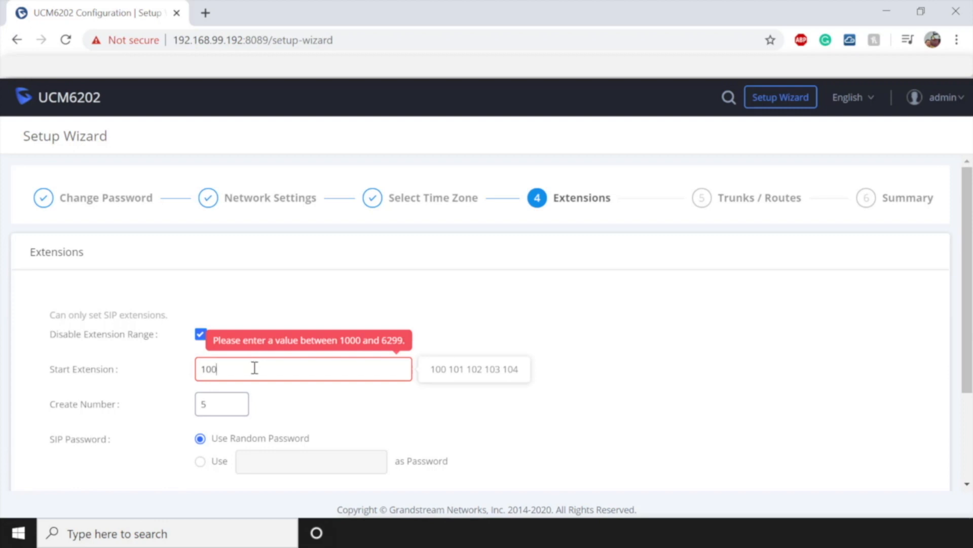
{"action": "key", "text": "BackSpace"}
{"action": "key", "text": "BackSpace"}
{"action": "key", "text": "BackSpace"}
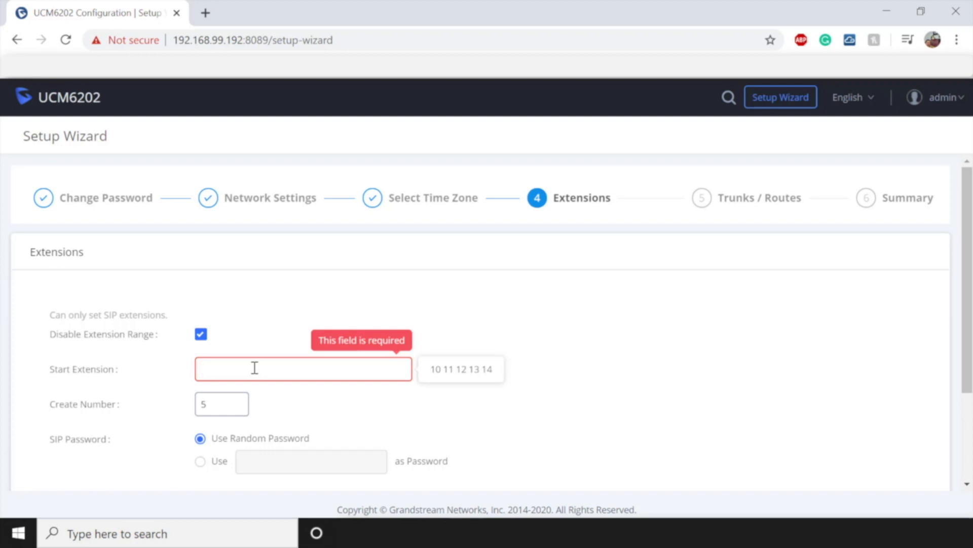
{"action": "type", "text": "2000"}
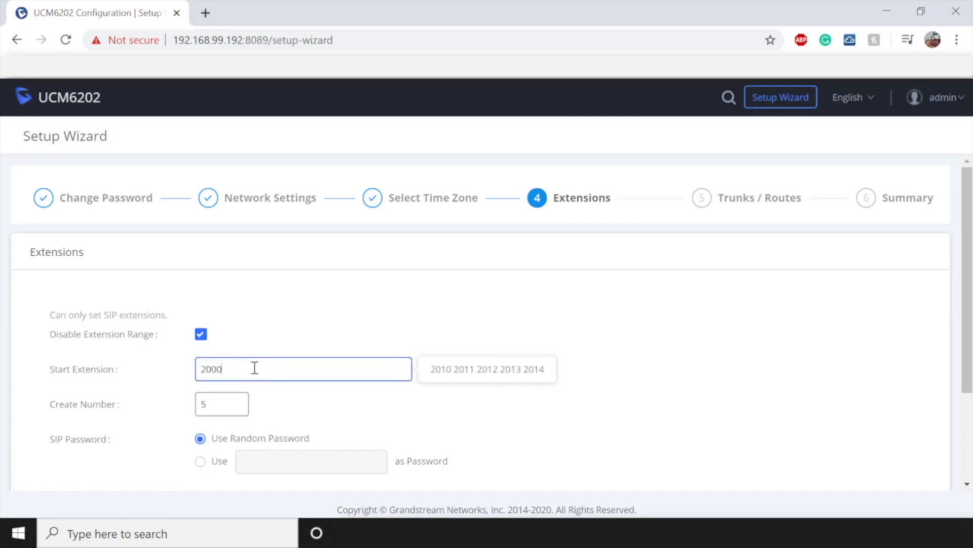
{"action": "left_click", "coordinate": [236, 403]}
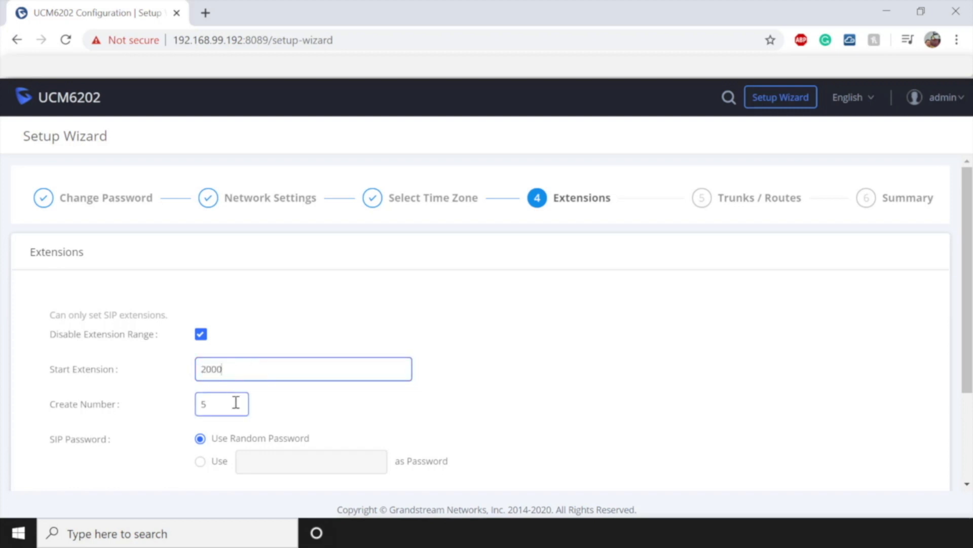
{"action": "left_click", "coordinate": [236, 403]}
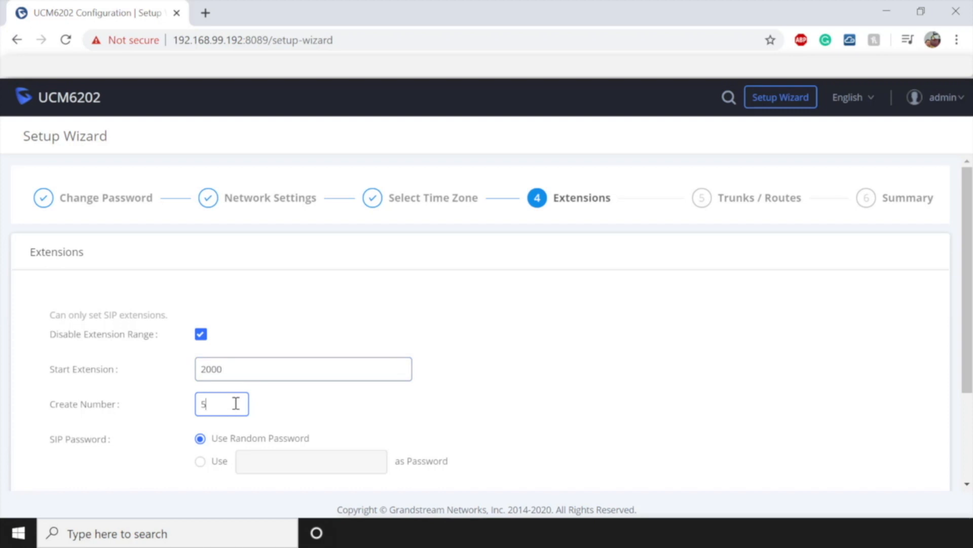
{"action": "key", "text": "BackSpace"}
{"action": "type", "text": "10"}
{"action": "double_click", "coordinate": [234, 374]}
{"action": "left_click", "coordinate": [441, 408]}
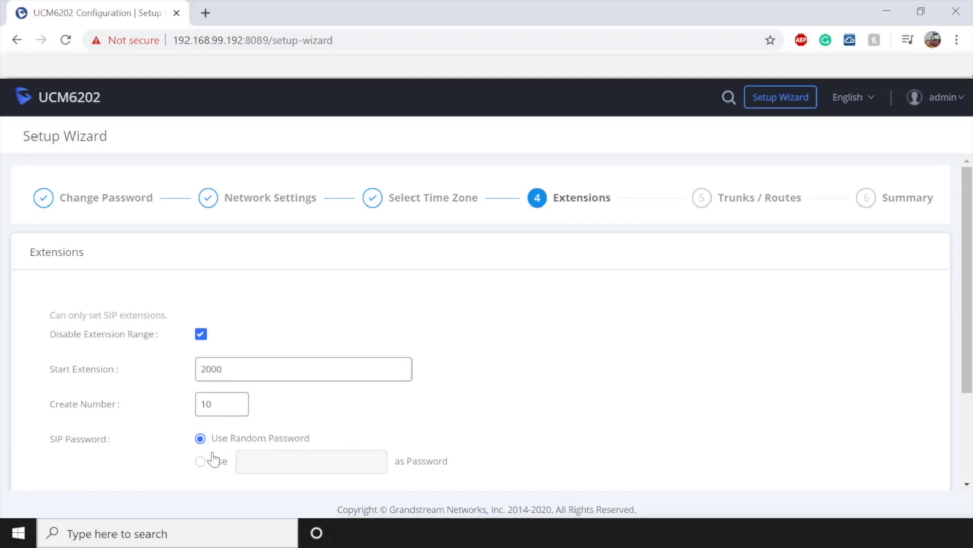
- Keep random SIP passwords for the extensions and continue to Trunks / Routes
{"action": "left_click", "coordinate": [198, 463]}
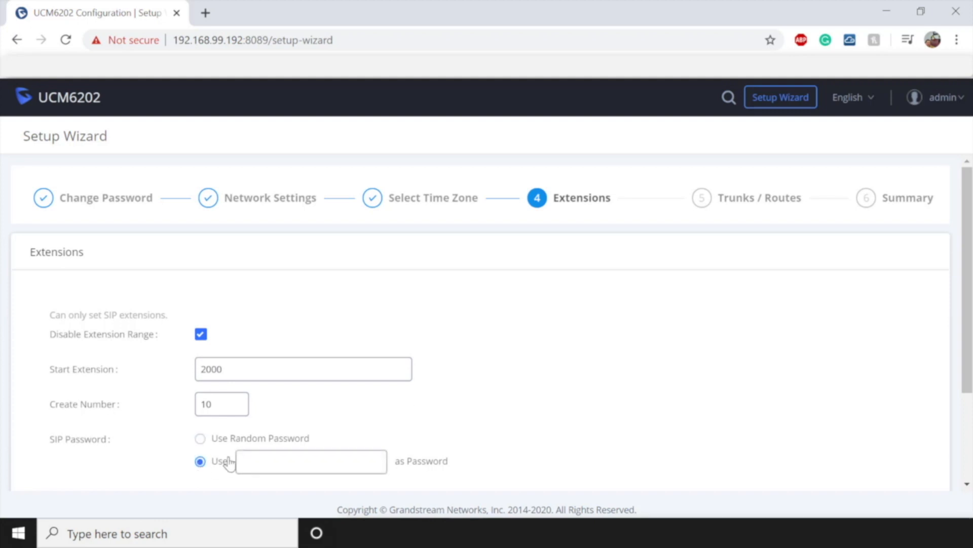
{"action": "left_click", "coordinate": [261, 459]}
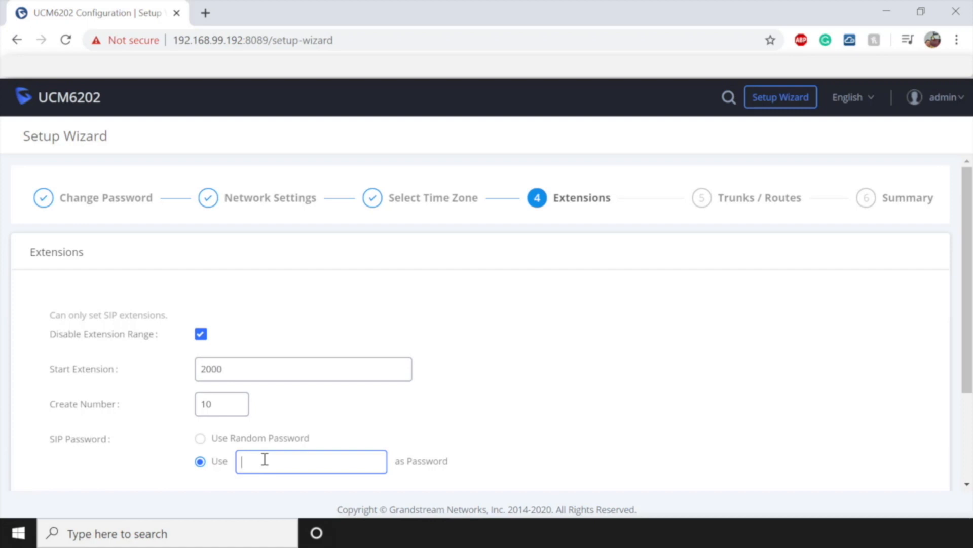
{"action": "left_click", "coordinate": [199, 438]}
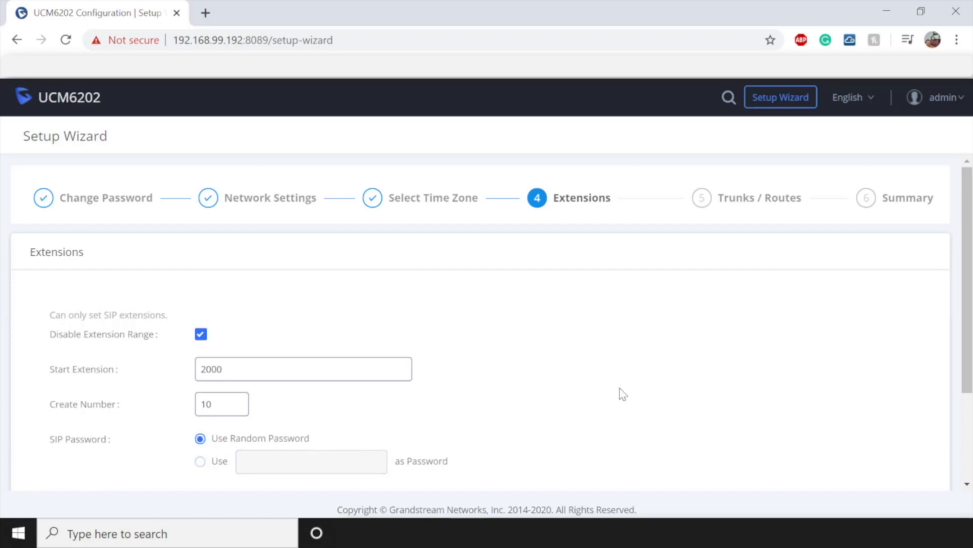
{"action": "scroll", "coordinate": [623, 394], "scroll_direction": "down", "scroll_amount": 3}
{"action": "left_click", "coordinate": [150, 446]}
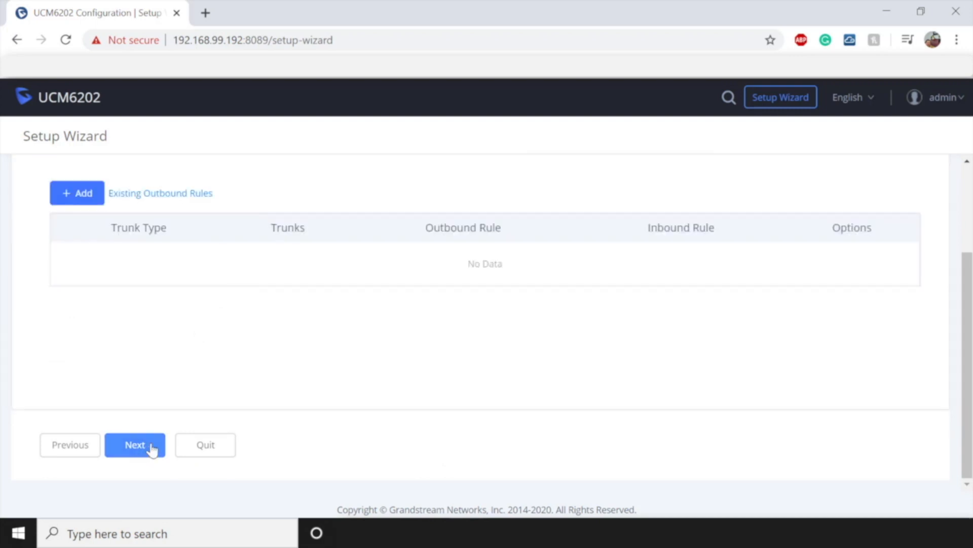
- Add a new trunk and check the available trunk types
{"action": "scroll", "coordinate": [515, 360], "scroll_direction": "up", "scroll_amount": 3}
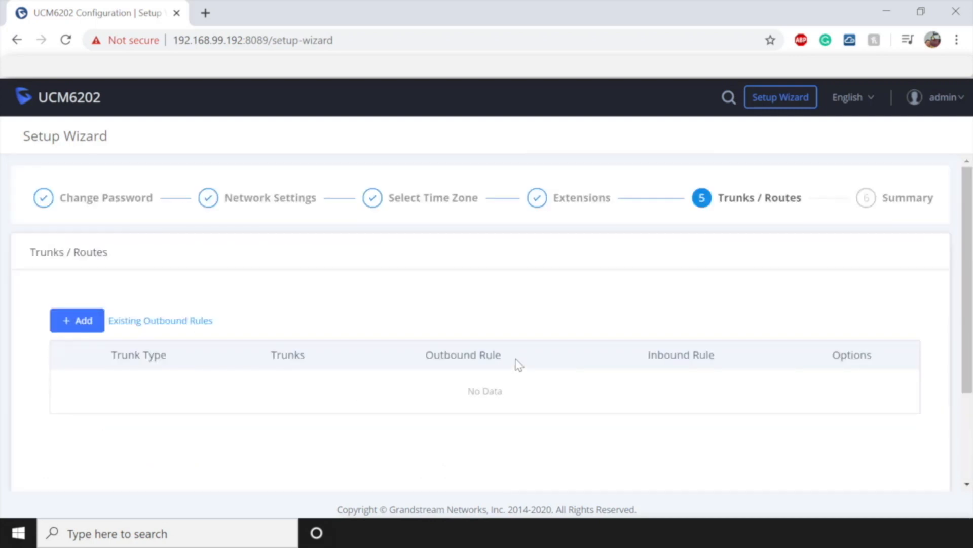
{"action": "left_click", "coordinate": [78, 325]}
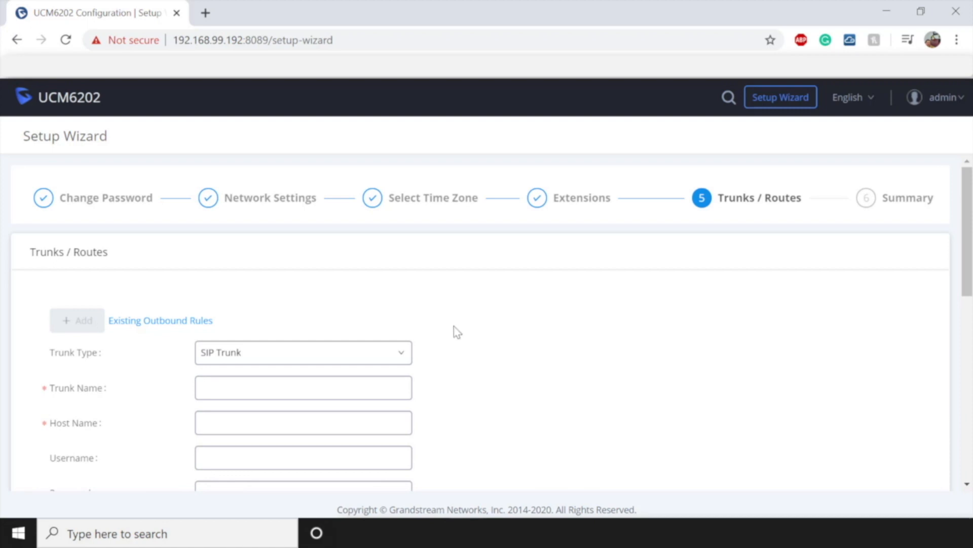
{"action": "left_click", "coordinate": [371, 359]}
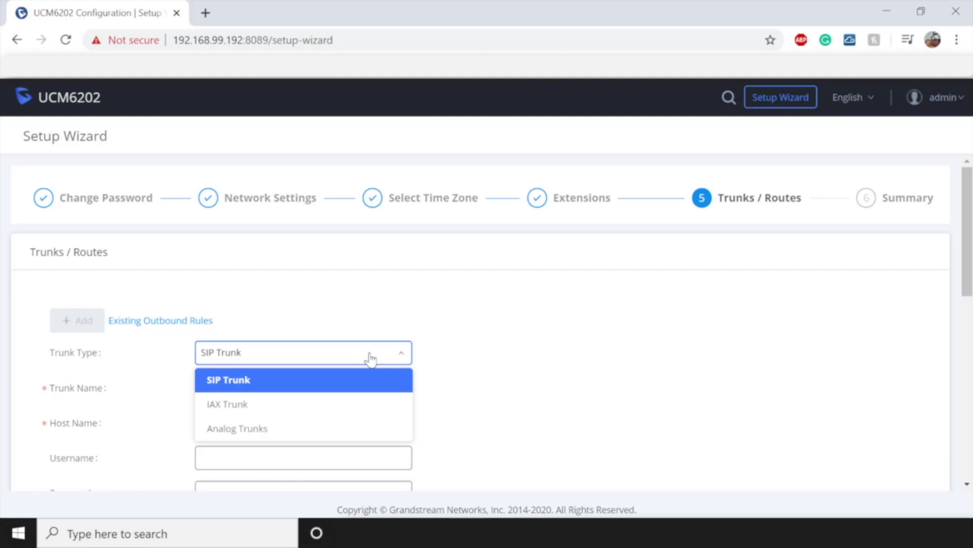
- Create SIP trunk 'VOIPtrunk' pointing to host 192.168.99.210
{"action": "left_click", "coordinate": [311, 383]}
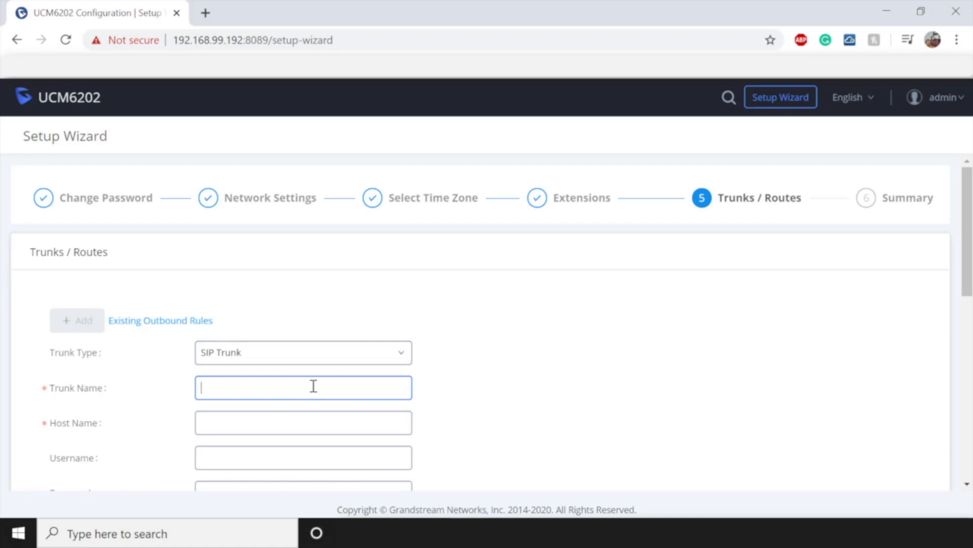
{"action": "type", "text": "VOIPtrunk"}
{"action": "left_click", "coordinate": [294, 422]}
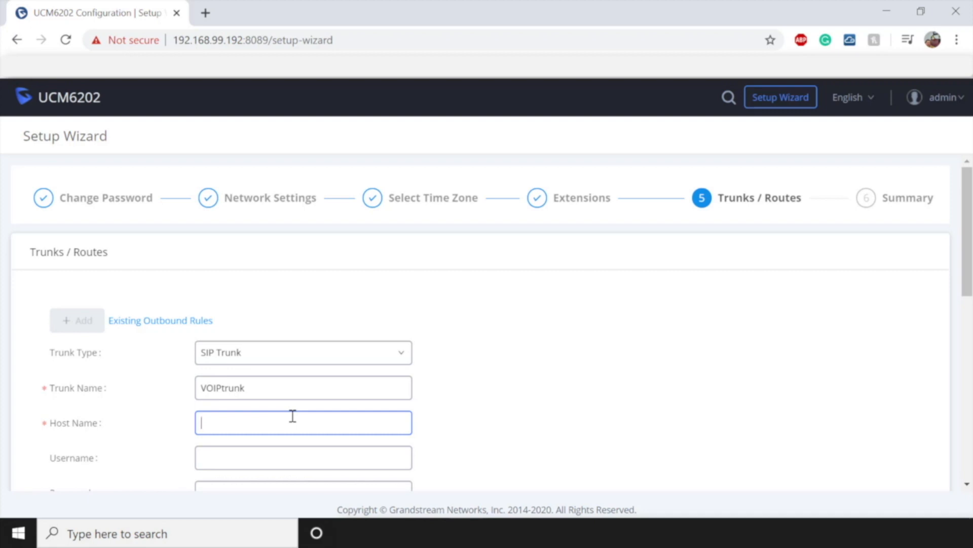
{"action": "type", "text": "192.168"}
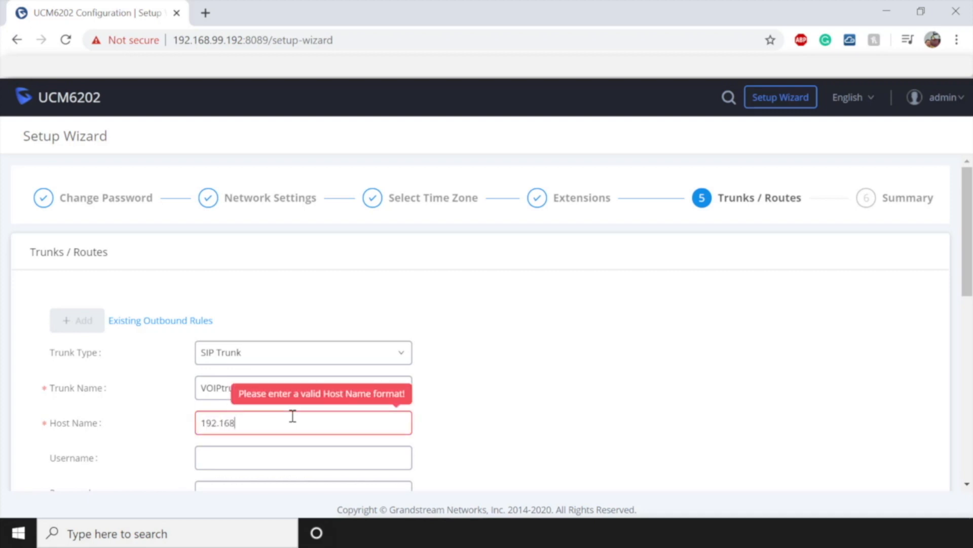
{"action": "type", "text": ".99.210"}
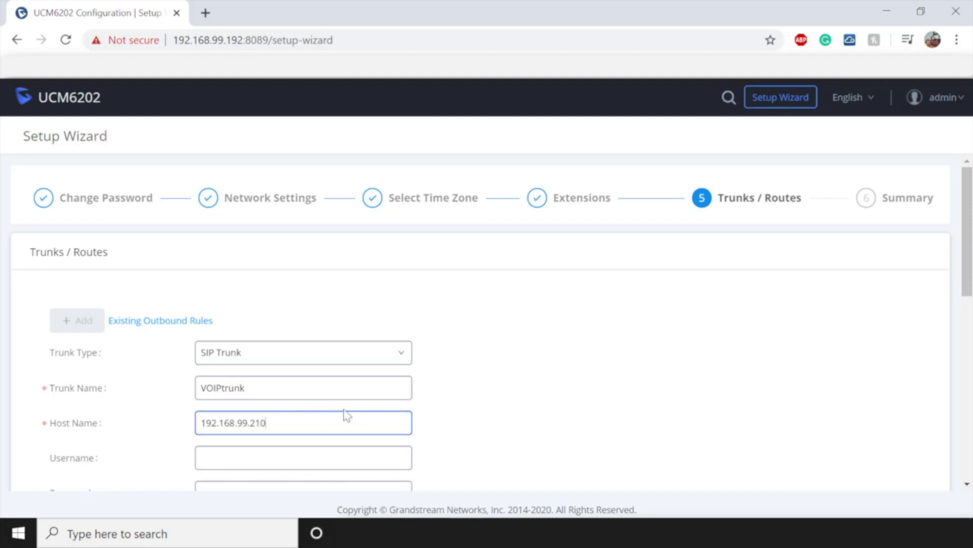
{"action": "scroll", "coordinate": [431, 398], "scroll_direction": "down", "scroll_amount": 3}
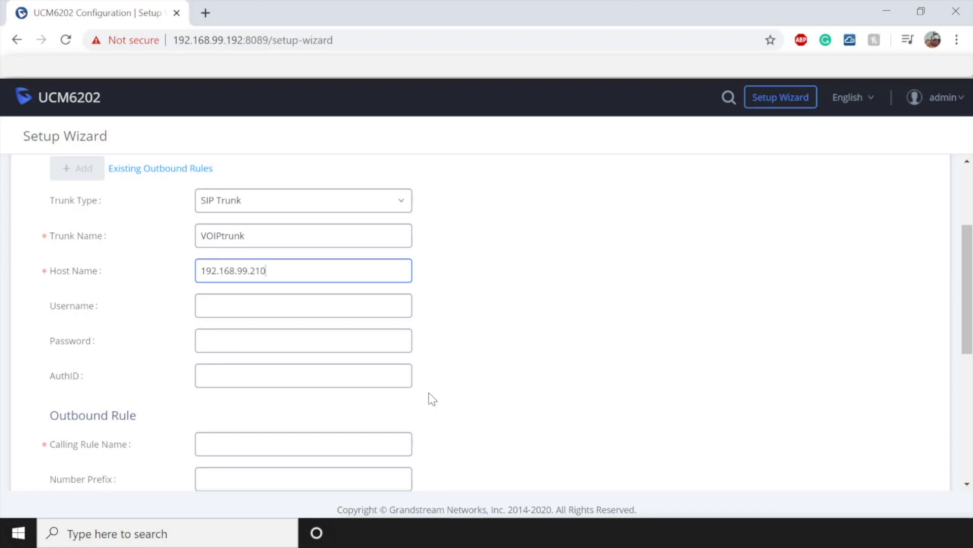
- Enter the trunk account username and paste in its password
{"action": "left_click", "coordinate": [396, 305]}
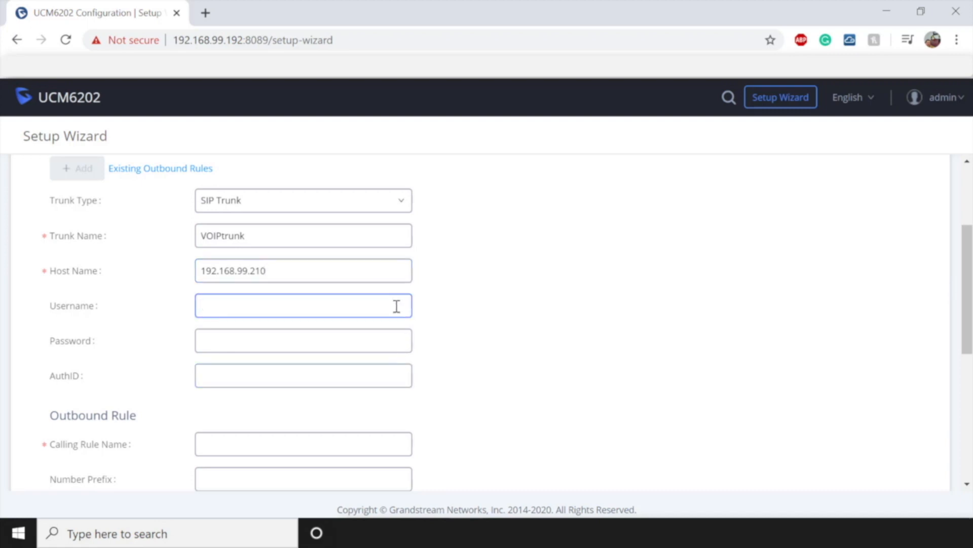
{"action": "type", "text": "9095551234"}
{"action": "left_click", "coordinate": [382, 338]}
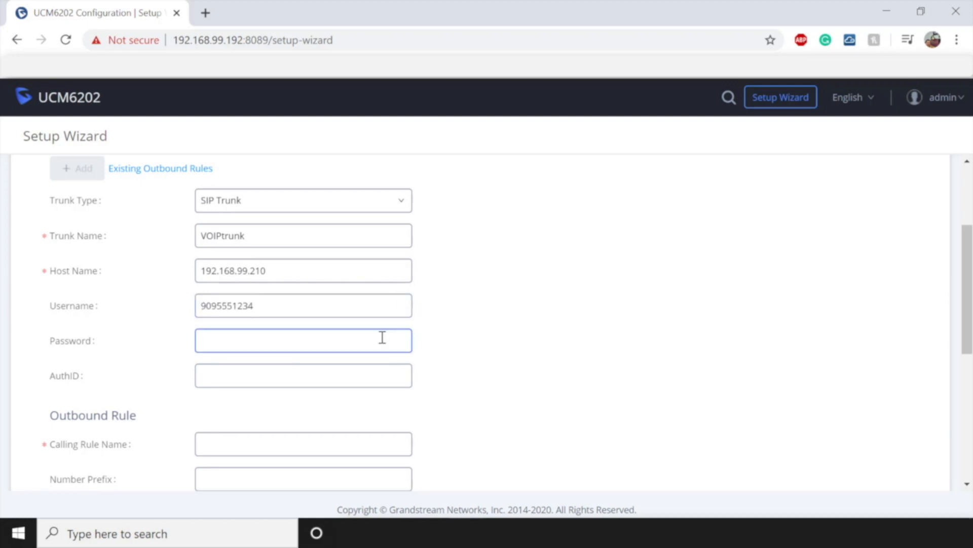
{"action": "key", "text": "ctrl+v"}
{"action": "left_click", "coordinate": [295, 374]}
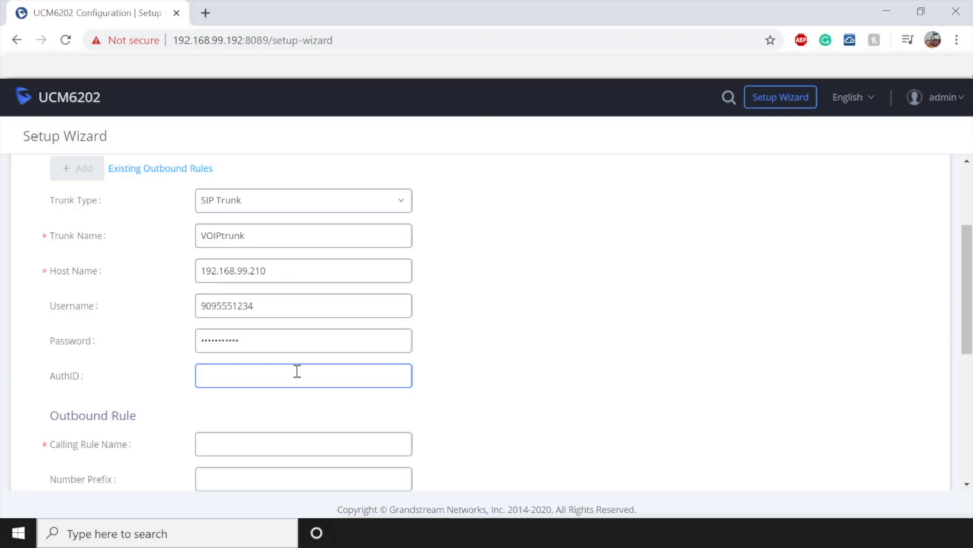
{"action": "scroll", "coordinate": [297, 371], "scroll_direction": "down", "scroll_amount": 5}
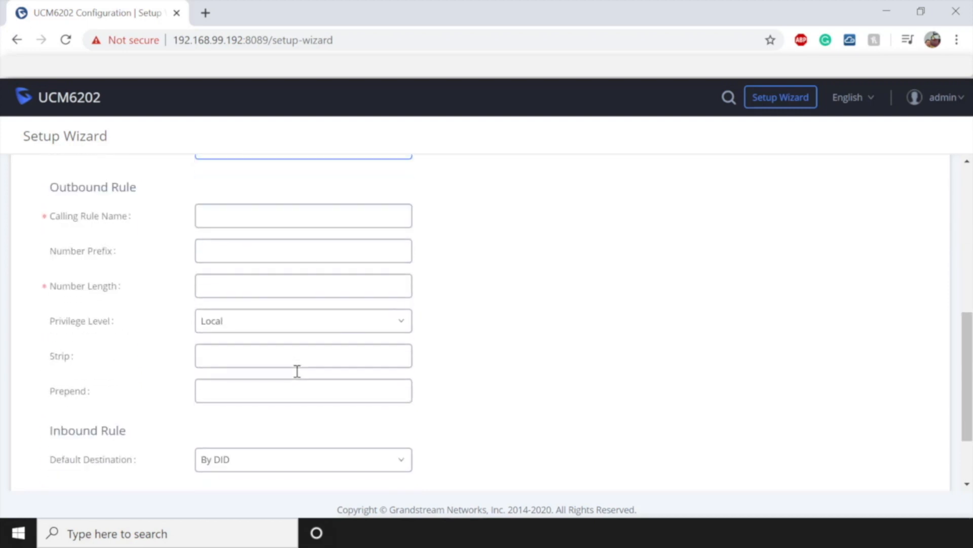
- Name the outbound calling rule 'Outbound' and set number length to 10
{"action": "left_click", "coordinate": [377, 210]}
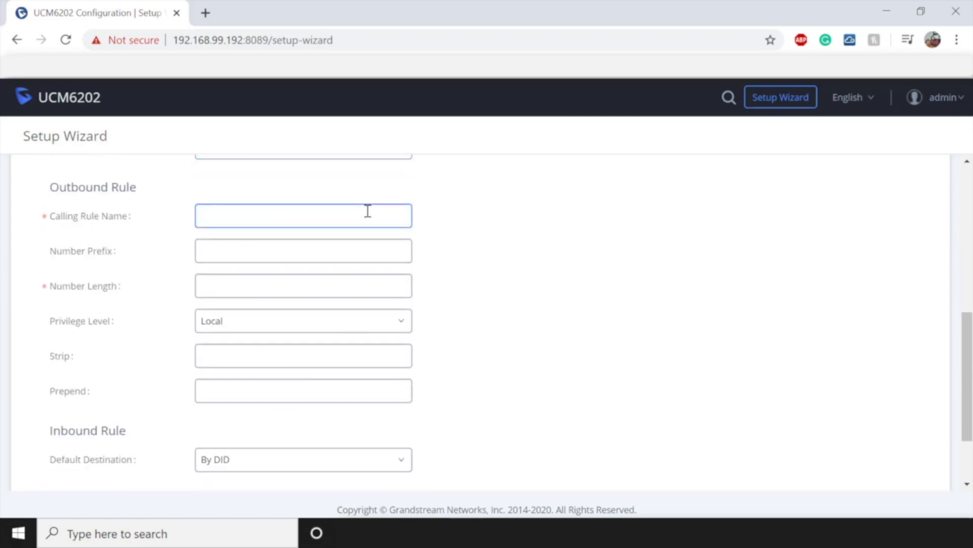
{"action": "type", "text": "O"}
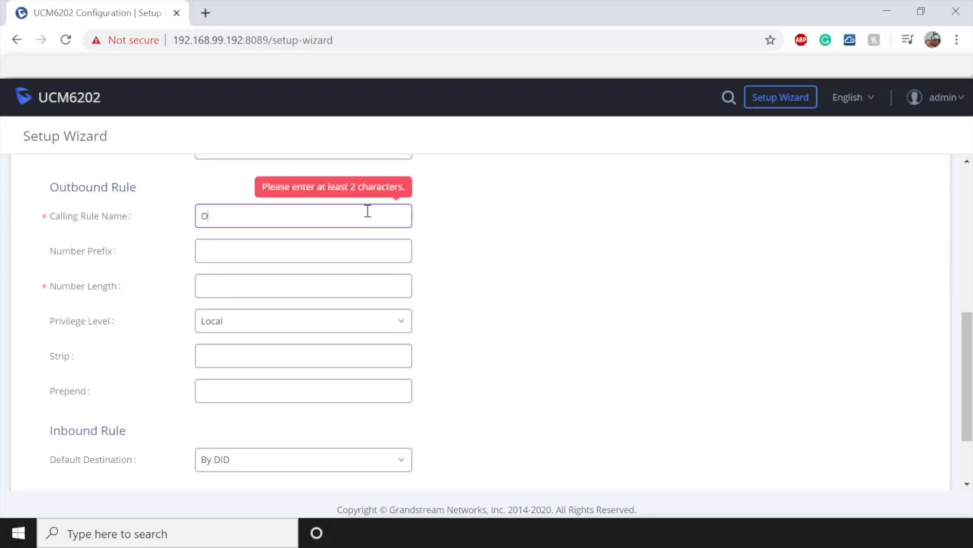
{"action": "type", "text": "utbound"}
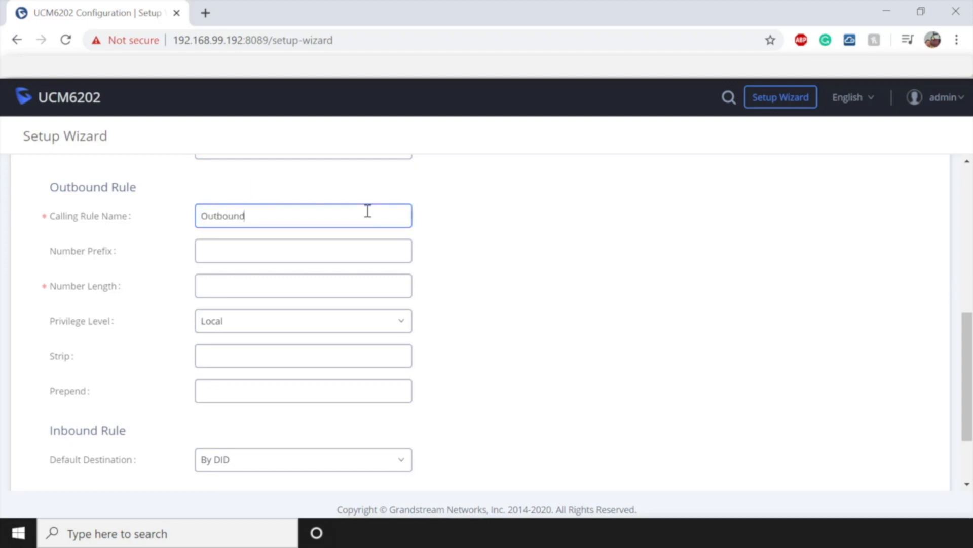
{"action": "left_click", "coordinate": [332, 282]}
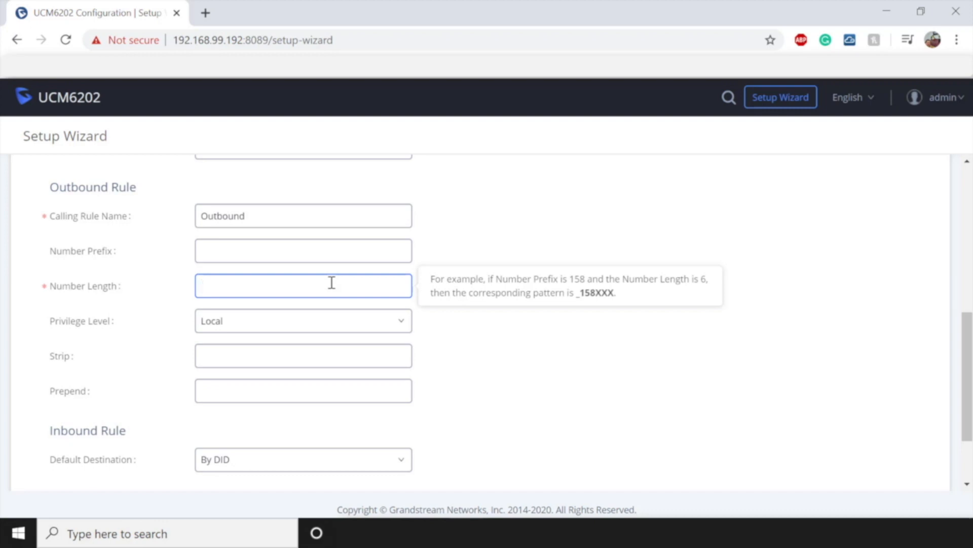
{"action": "type", "text": "10"}
{"action": "left_click", "coordinate": [323, 330]}
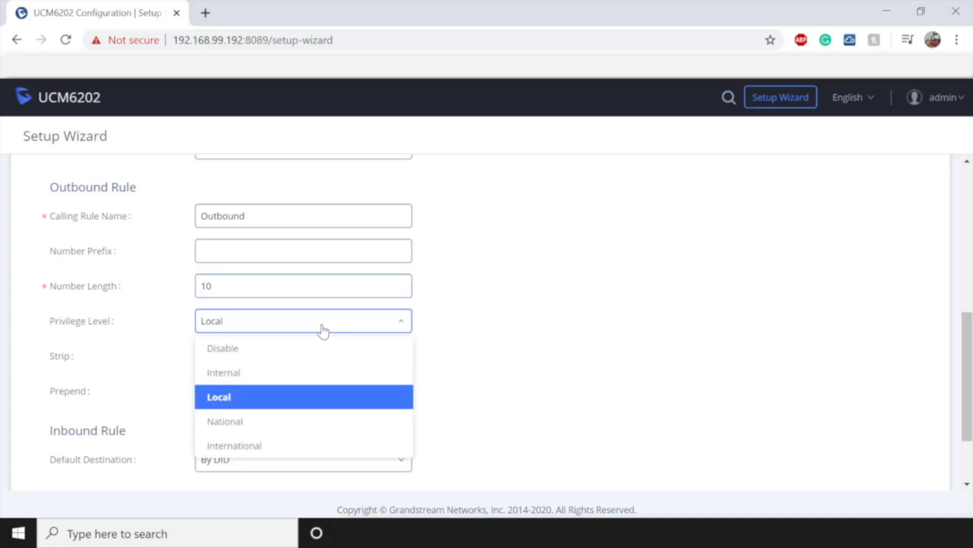
- Keep Local privilege, leave Strip empty and prepend 1 to dialled numbers
{"action": "left_click", "coordinate": [235, 398]}
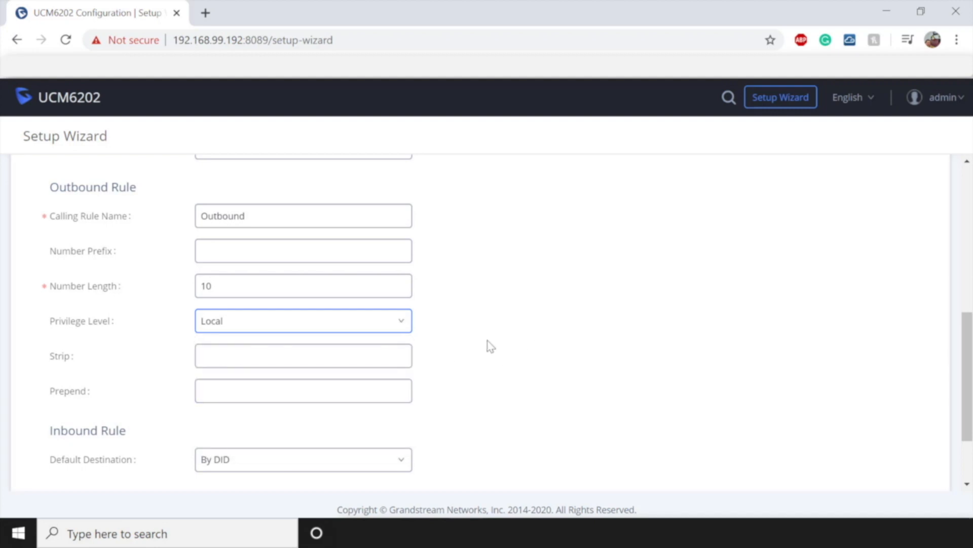
{"action": "left_click", "coordinate": [336, 353]}
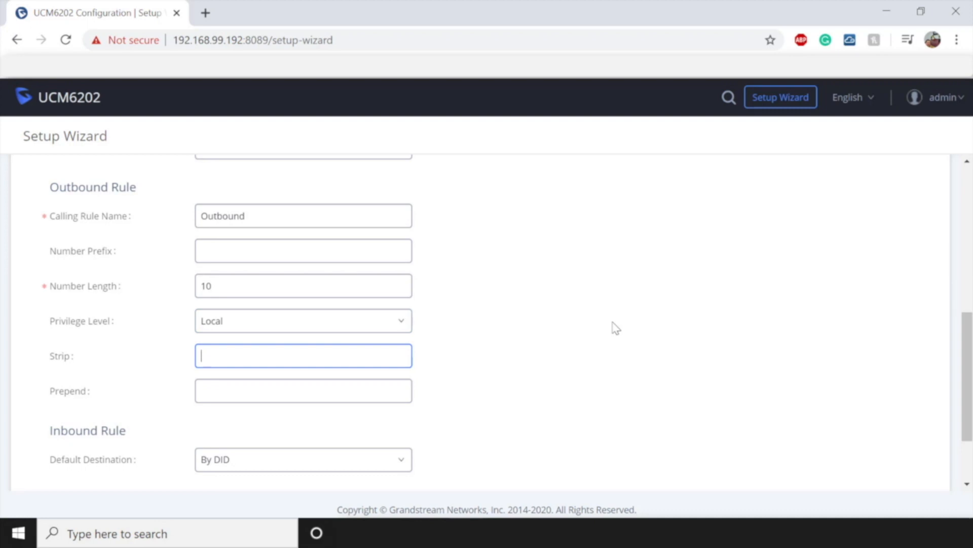
{"action": "type", "text": "1"}
{"action": "type", "text": "3"}
{"action": "key", "text": "BackSpace"}
{"action": "left_click", "coordinate": [366, 387]}
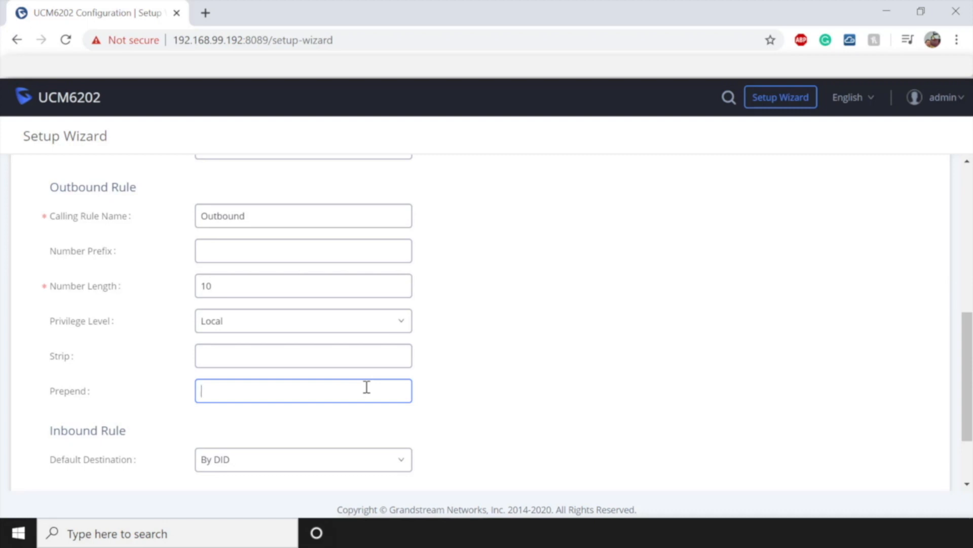
{"action": "type", "text": "1"}
{"action": "scroll", "coordinate": [510, 346], "scroll_direction": "down", "scroll_amount": 2}
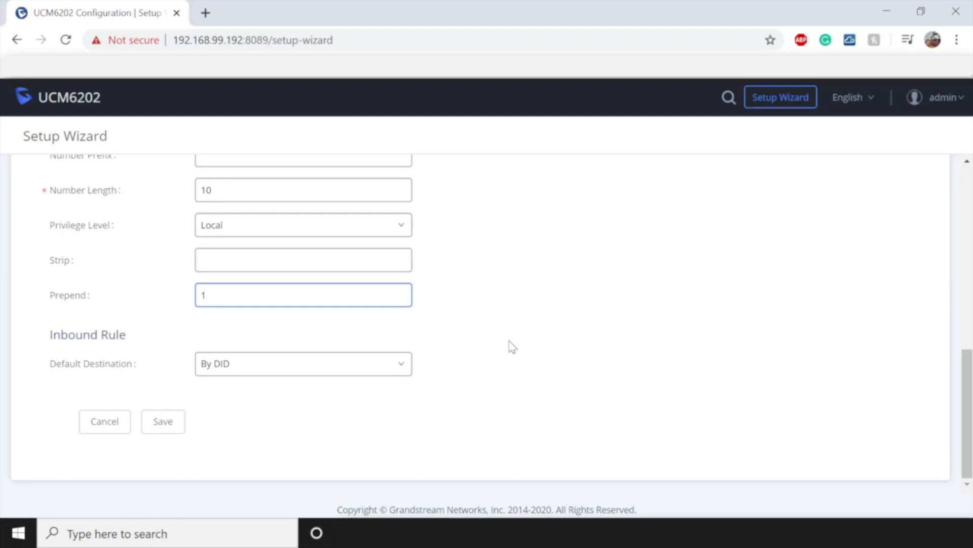
- Route inbound calls to extension 2000, save VOIPtrunk, and advance to Summary
{"action": "left_click", "coordinate": [397, 364]}
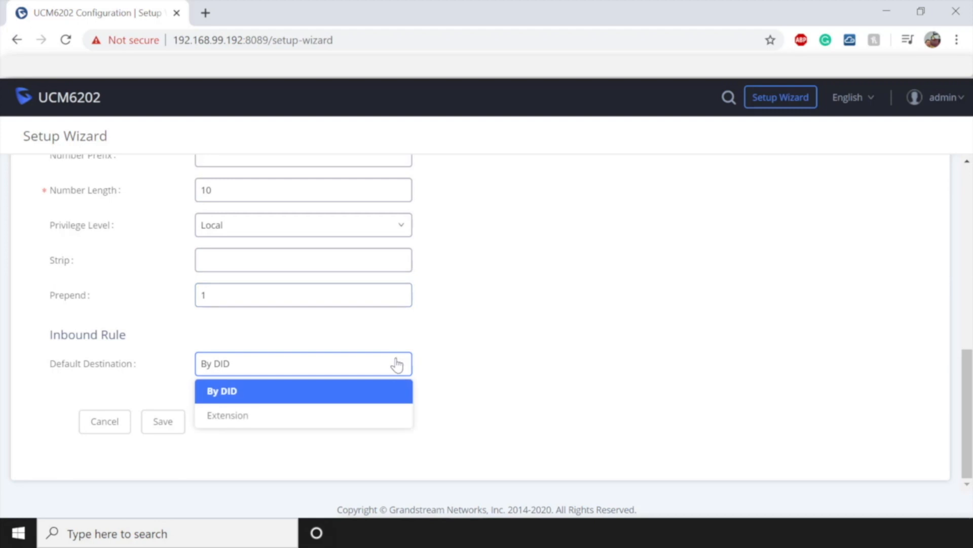
{"action": "left_click", "coordinate": [246, 416]}
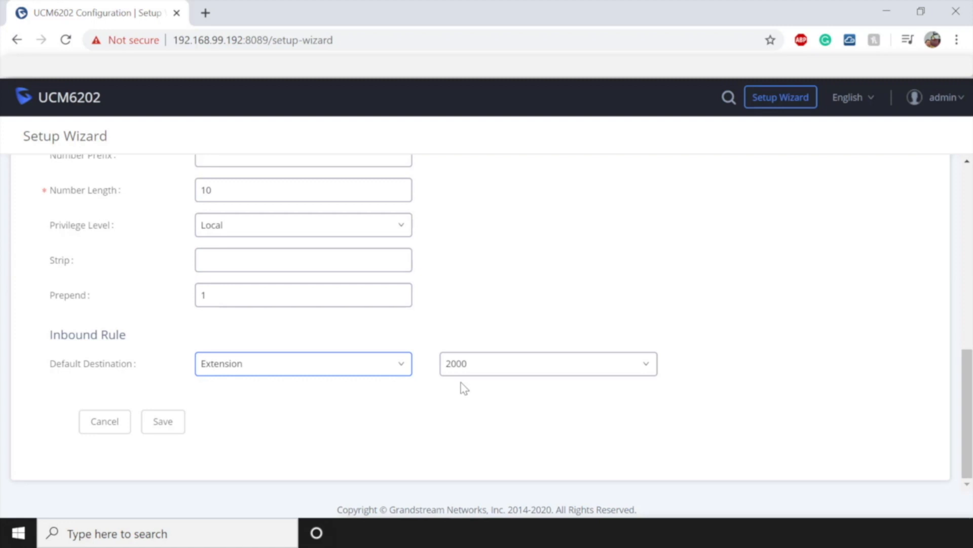
{"action": "left_click", "coordinate": [168, 424]}
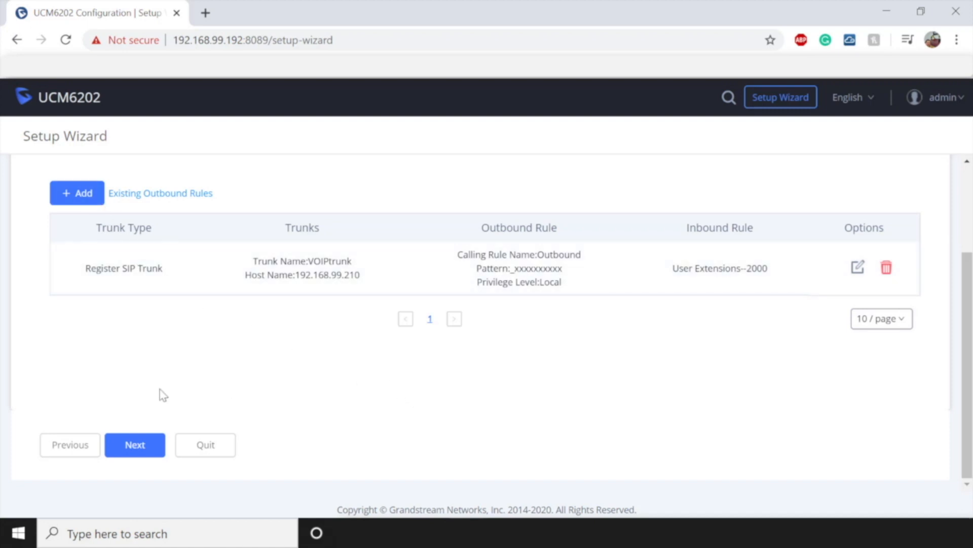
{"action": "left_click", "coordinate": [135, 445]}
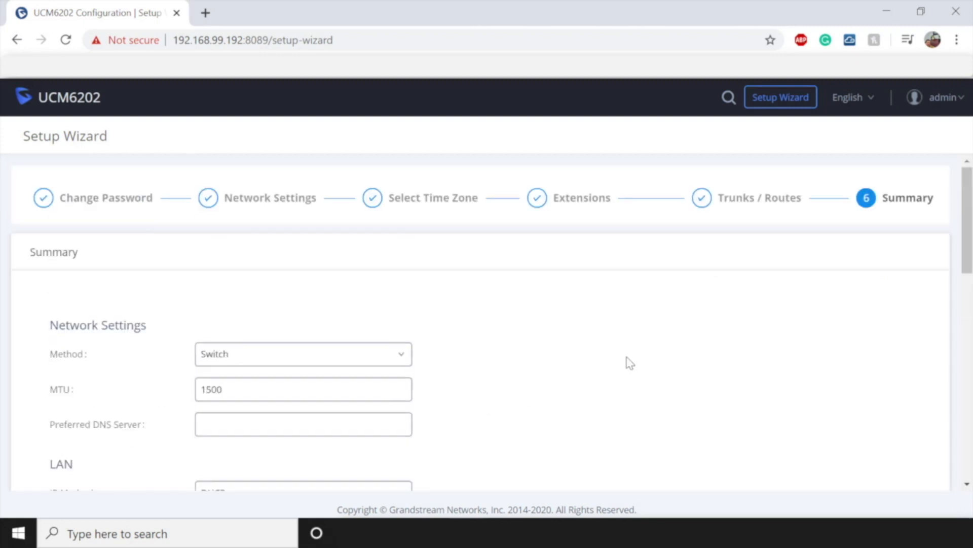
- Review the wizard's Summary page and save the configuration to finish setup
{"action": "scroll", "coordinate": [630, 363], "scroll_direction": "down", "scroll_amount": 12}
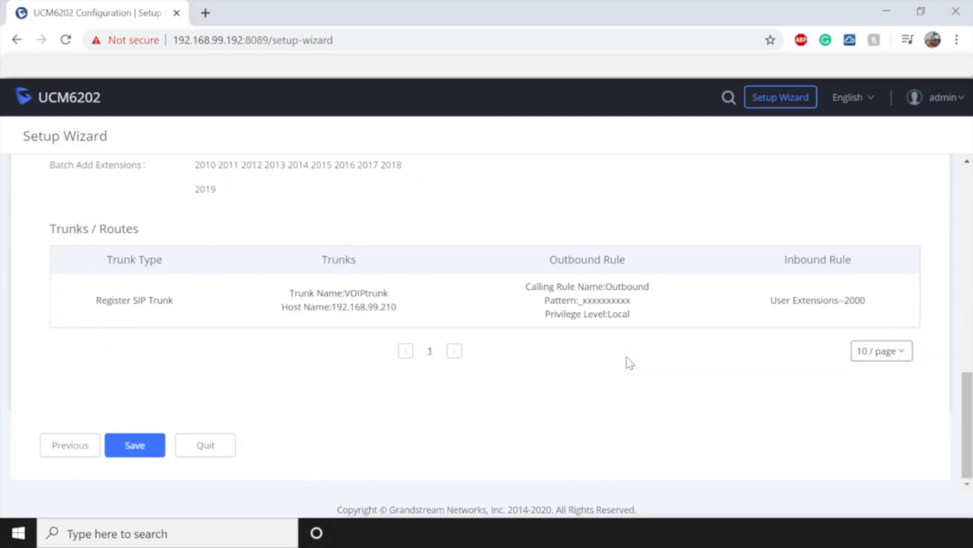
{"action": "scroll", "coordinate": [631, 363], "scroll_direction": "up", "scroll_amount": 7}
{"action": "scroll", "coordinate": [630, 363], "scroll_direction": "up", "scroll_amount": 5}
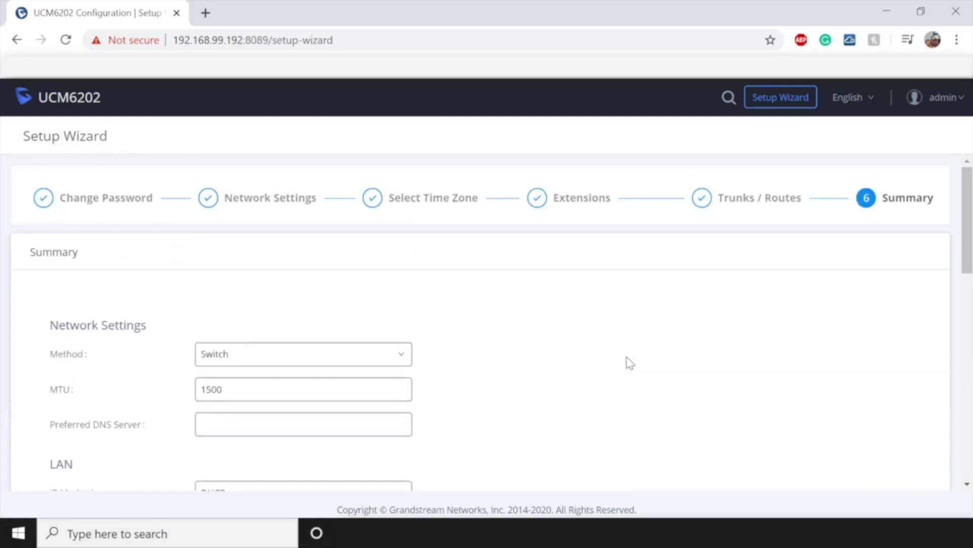
{"action": "scroll", "coordinate": [630, 363], "scroll_direction": "down", "scroll_amount": 10}
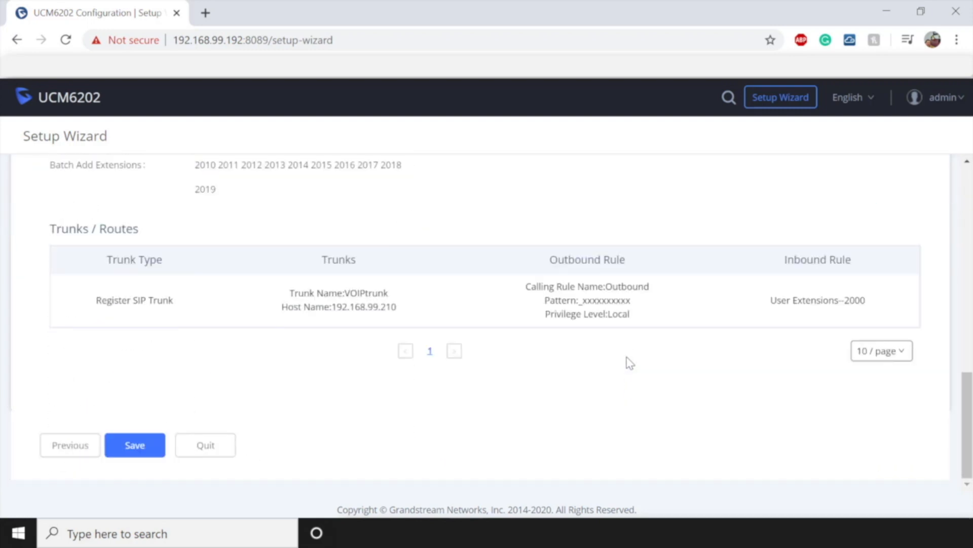
{"action": "left_click", "coordinate": [133, 446]}
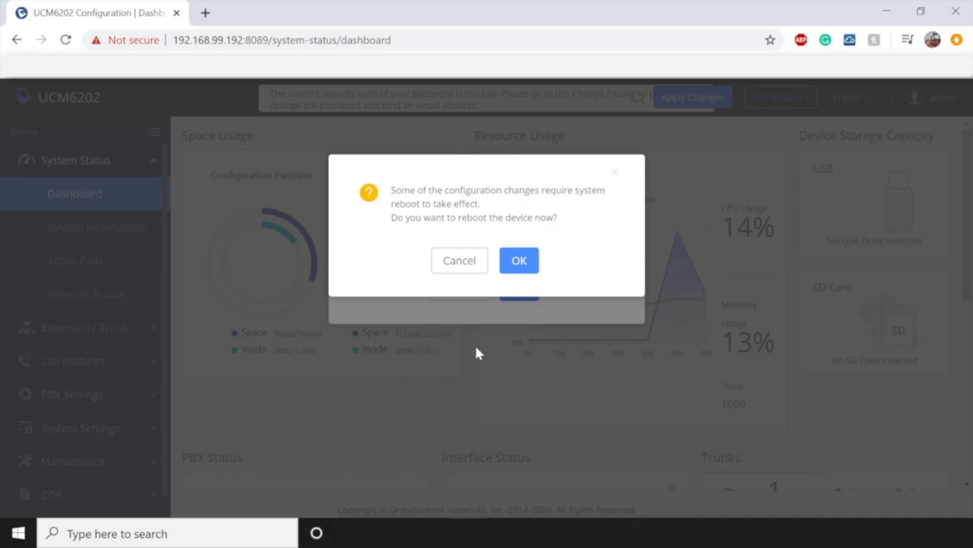
- Confirm the device reboot, then enter the username 'admin' on the login page
{"action": "left_click", "coordinate": [519, 261]}
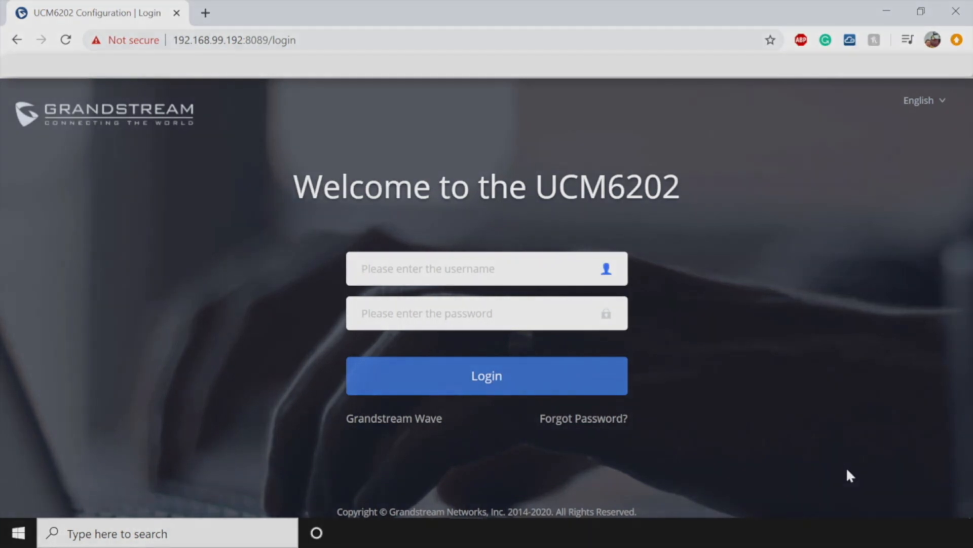
{"action": "type", "text": "admin"}
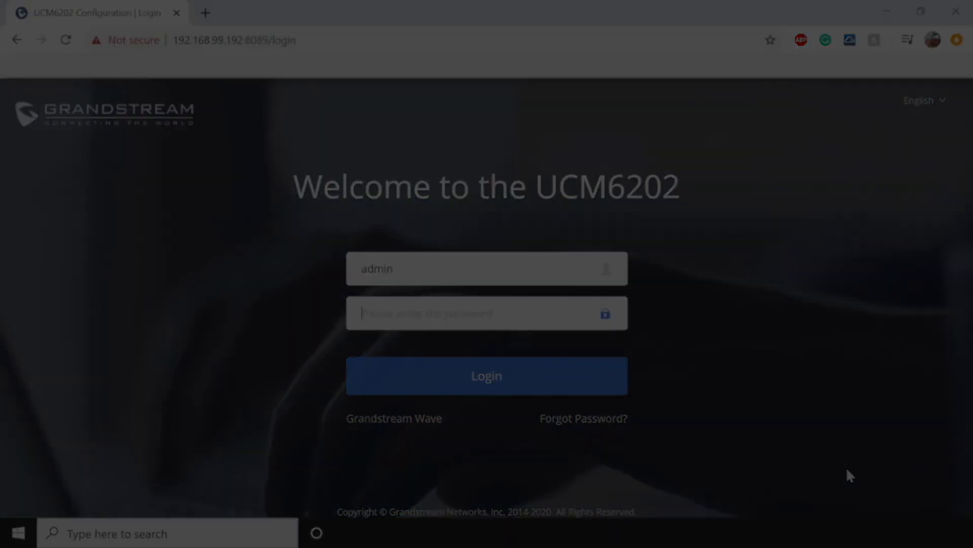